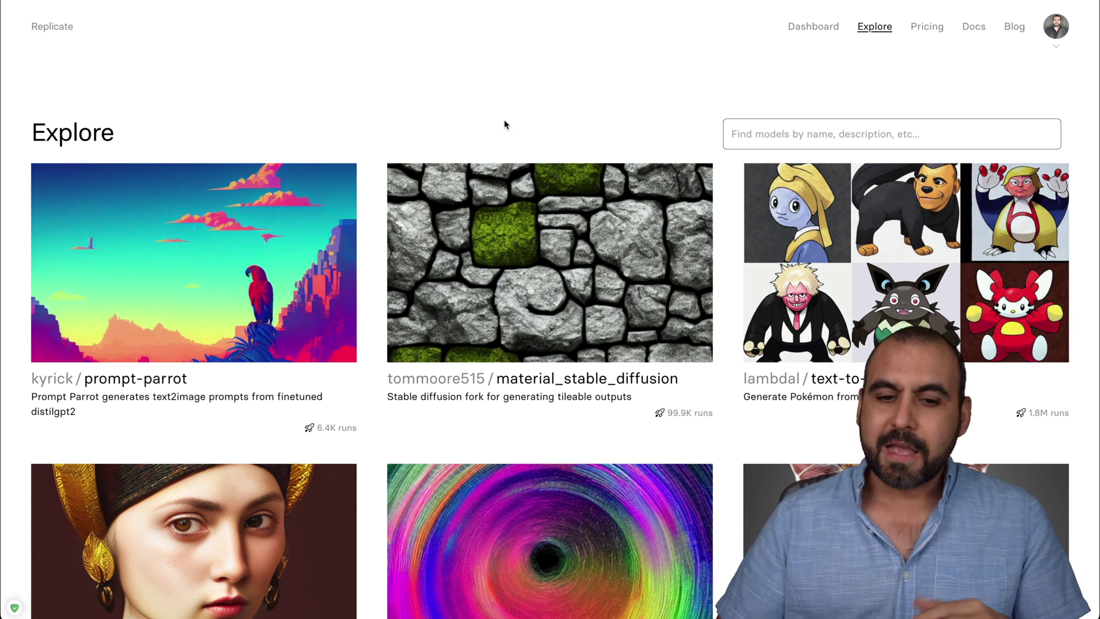
Open Replicate's Pricing page and review per-second costs for CPU, Nvidia T4 and A100 GPUs.
scroll(504, 124, "down", 3)
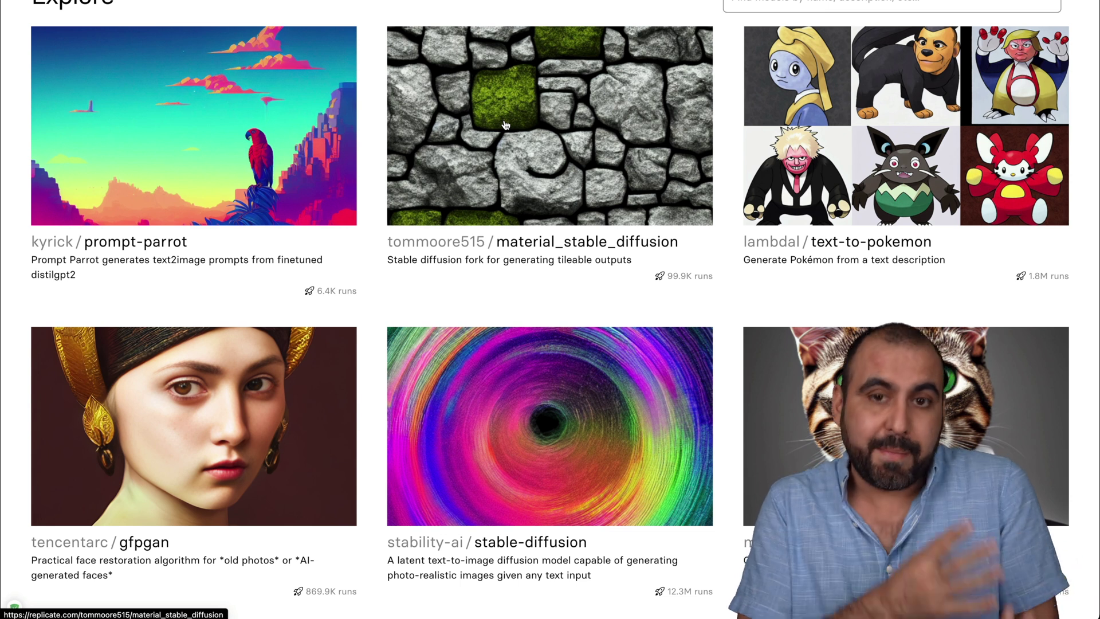
scroll(505, 124, "down", 1)
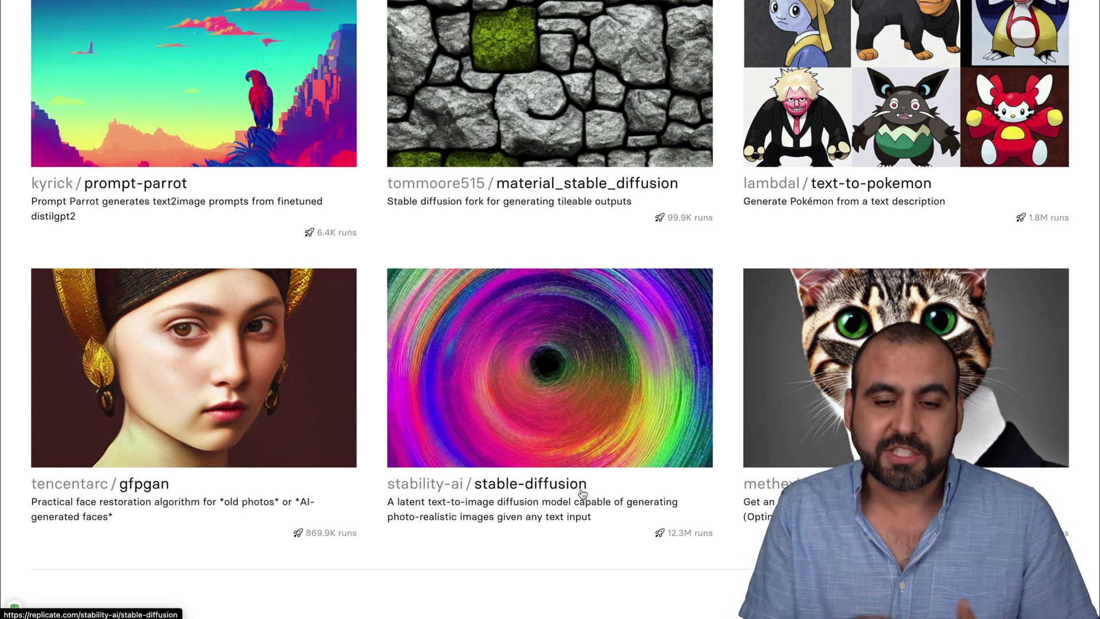
scroll(583, 494, "up", 4)
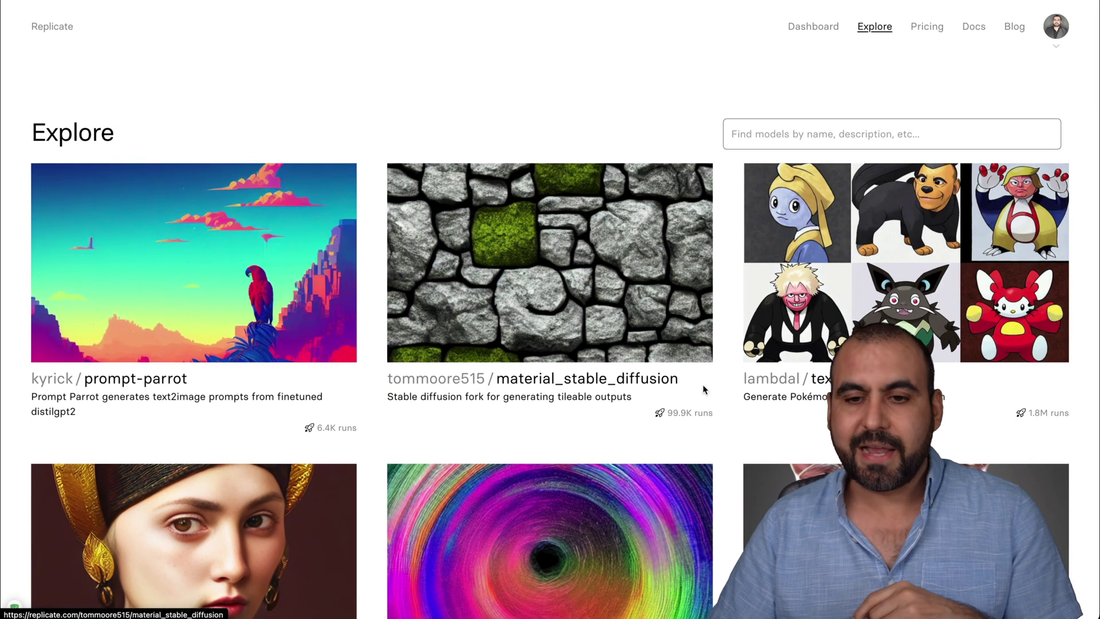
left_click(930, 33)
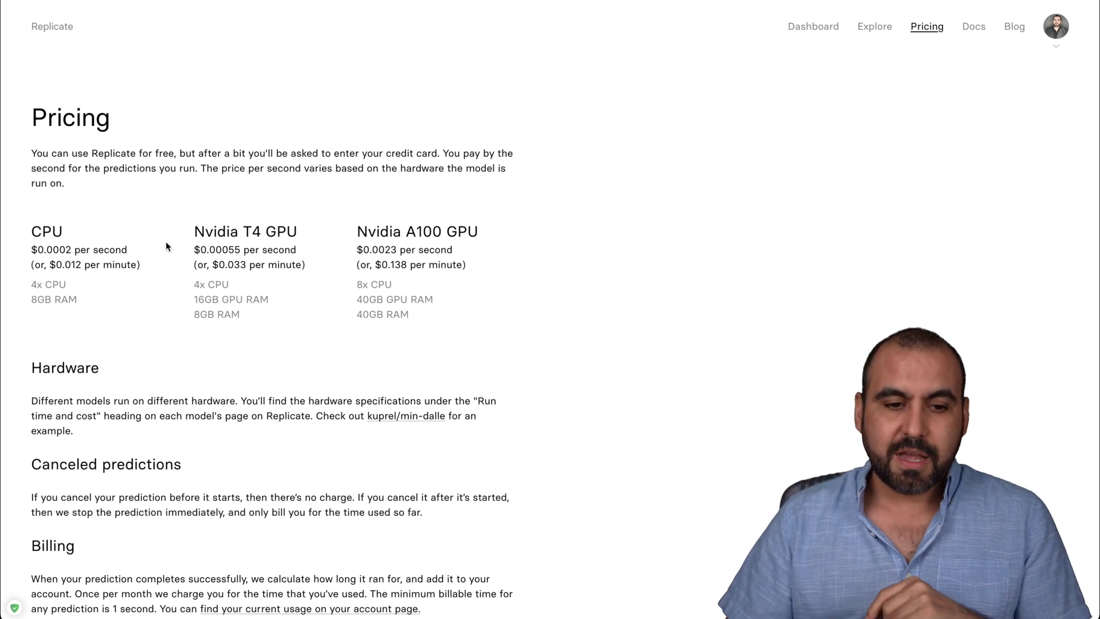
left_click_drag(195, 229, 306, 229)
left_click(307, 230)
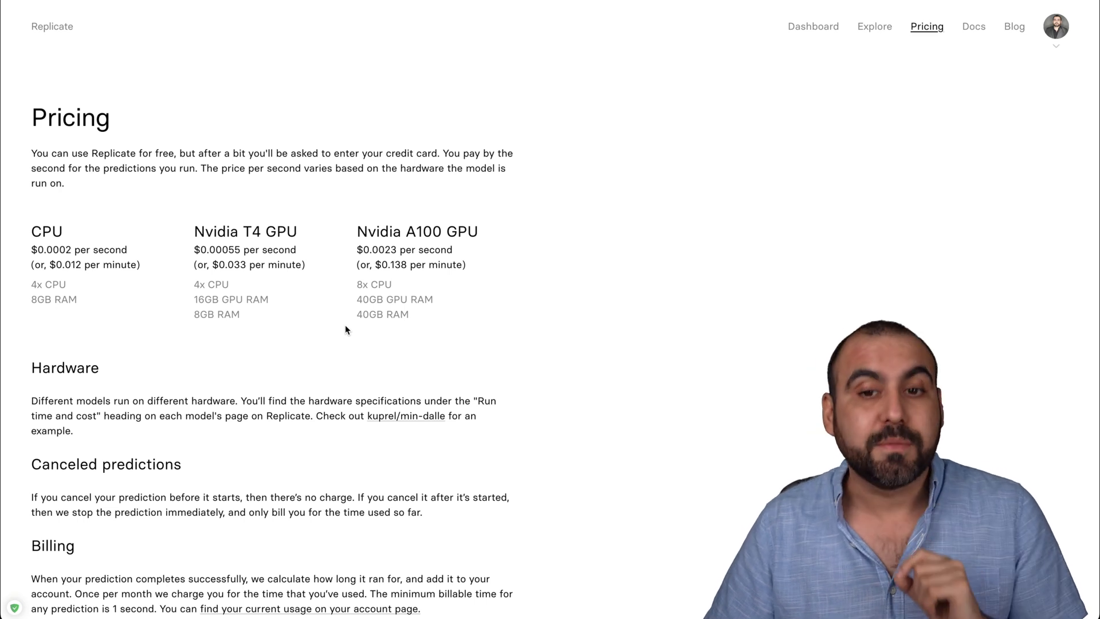
left_click(835, 37)
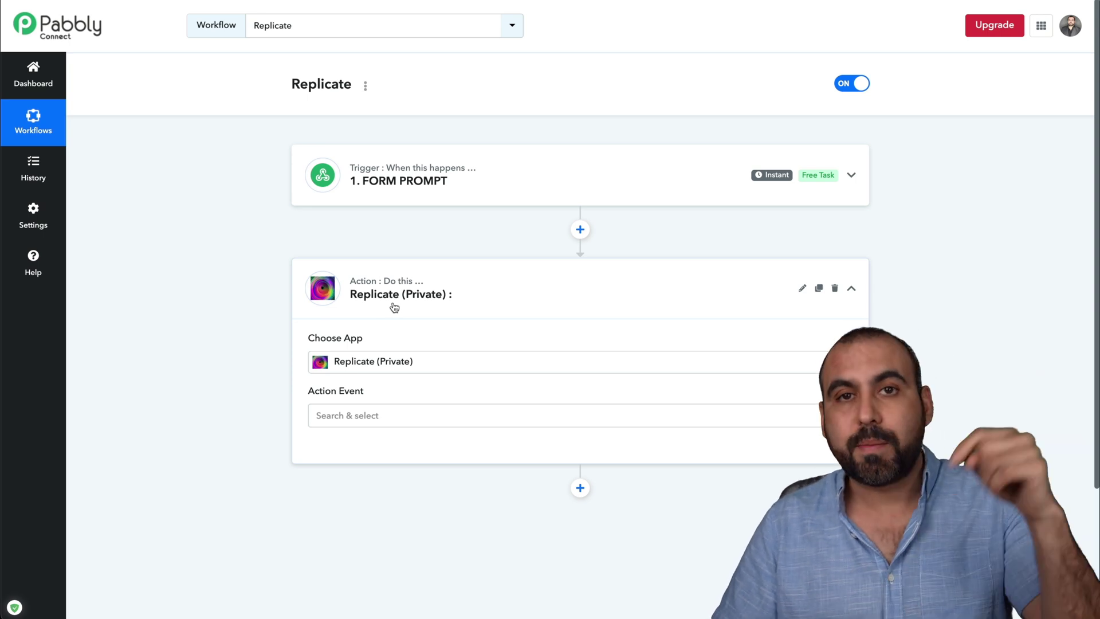
Search 'repli' to pick Replicate (Private), then choose the Speech to TextOpenAI Whisper (Private) event.
scroll(403, 396, "down", 3)
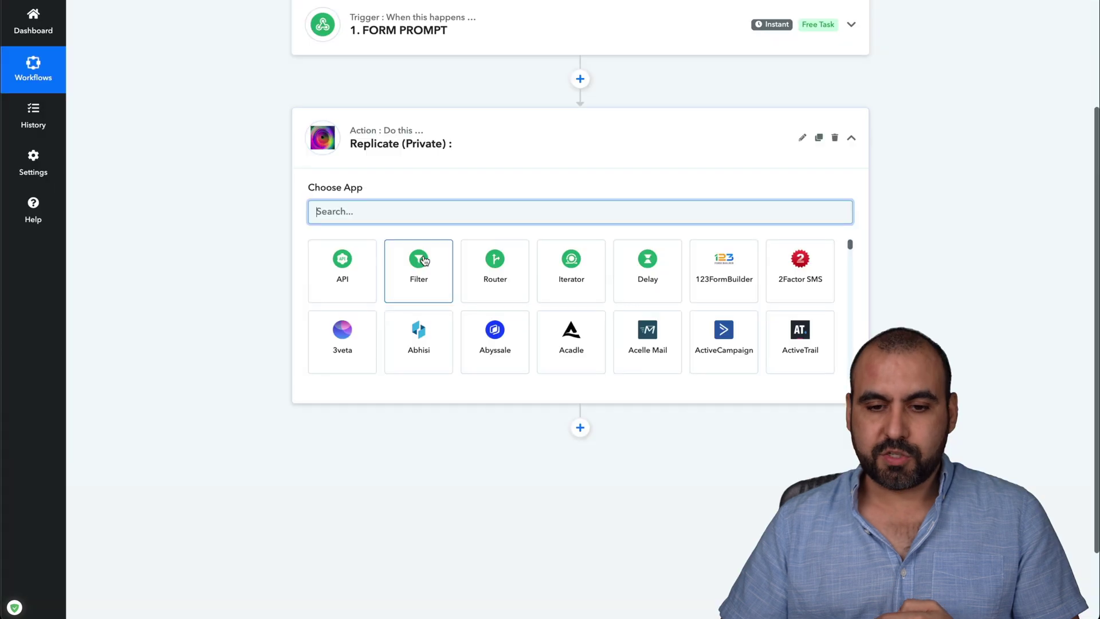
type("repli")
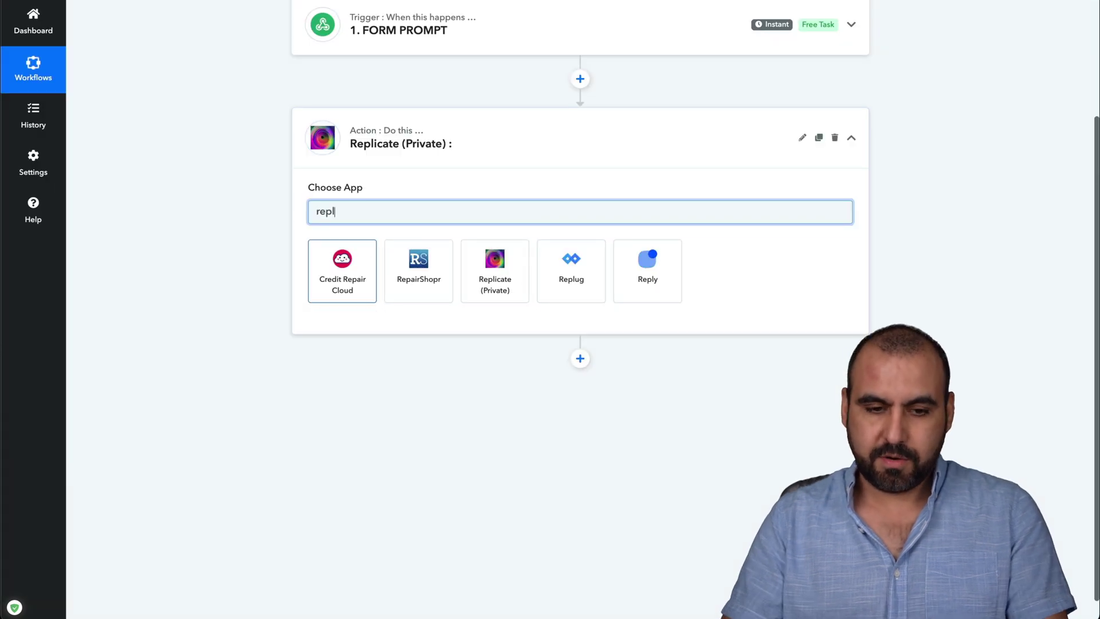
left_click(324, 281)
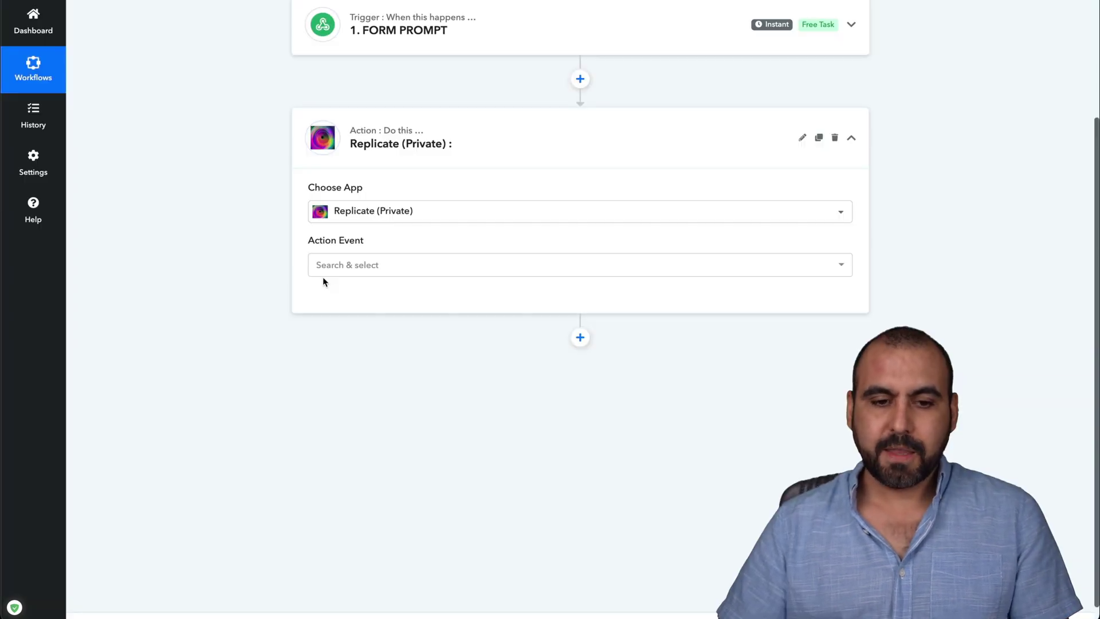
left_click(403, 267)
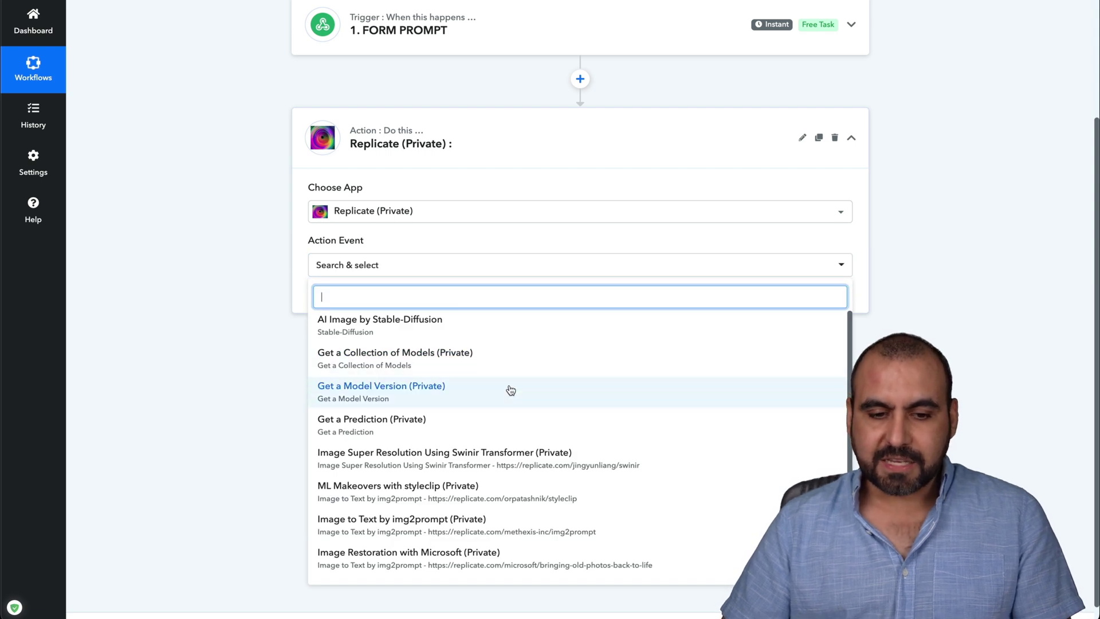
scroll(511, 390, "down", 1)
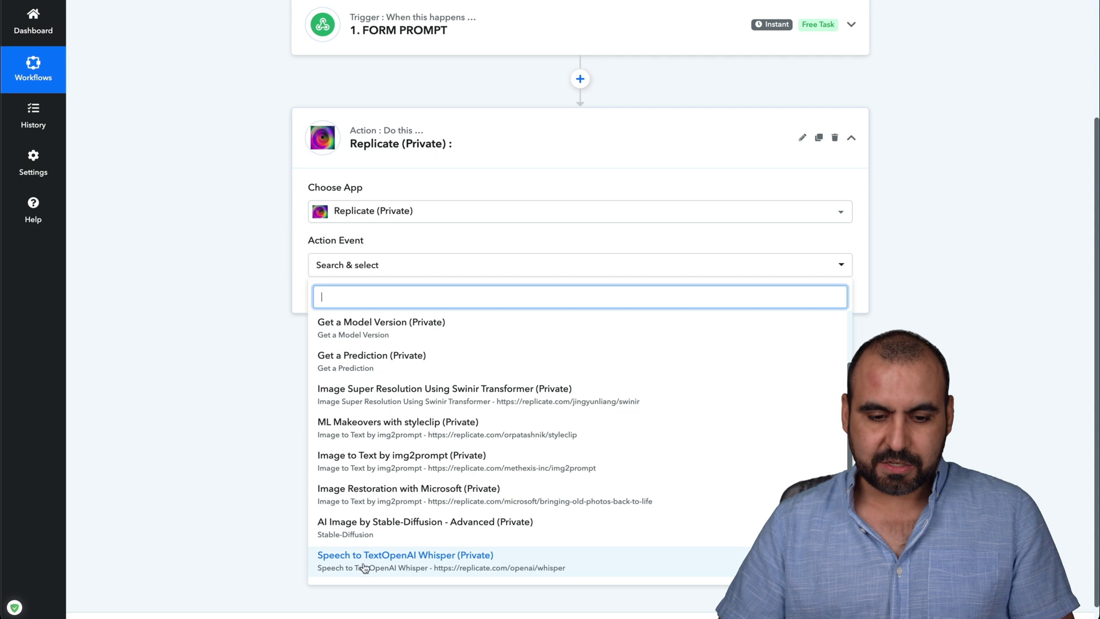
left_click(383, 556)
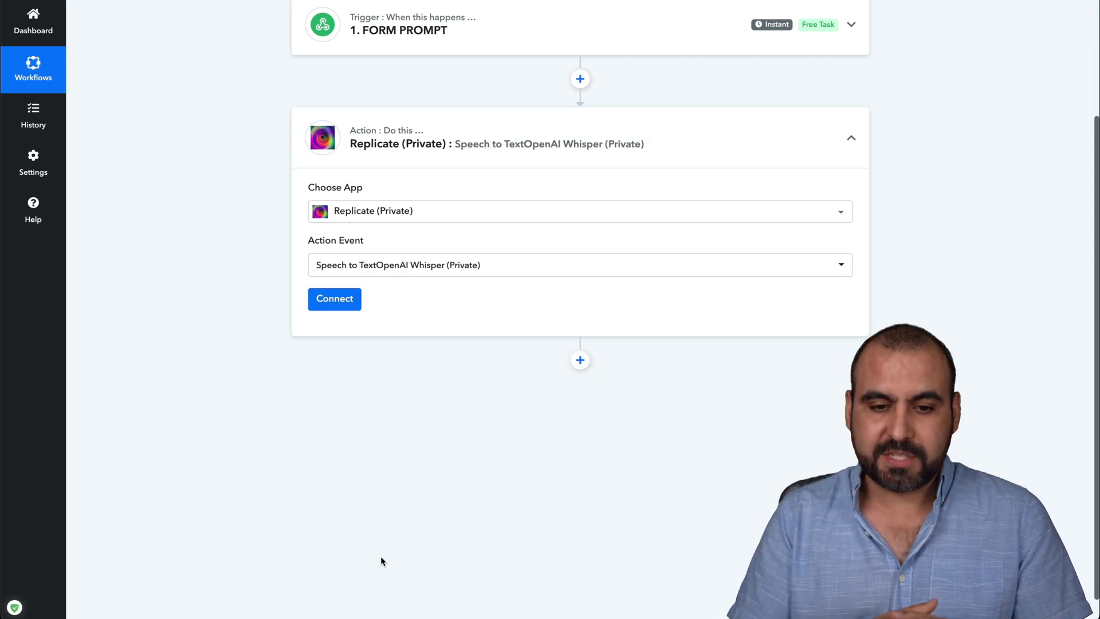
Connect with Replicate #2, paste the Audiio .wav URL into the audio field, and send a test request.
left_click(335, 299)
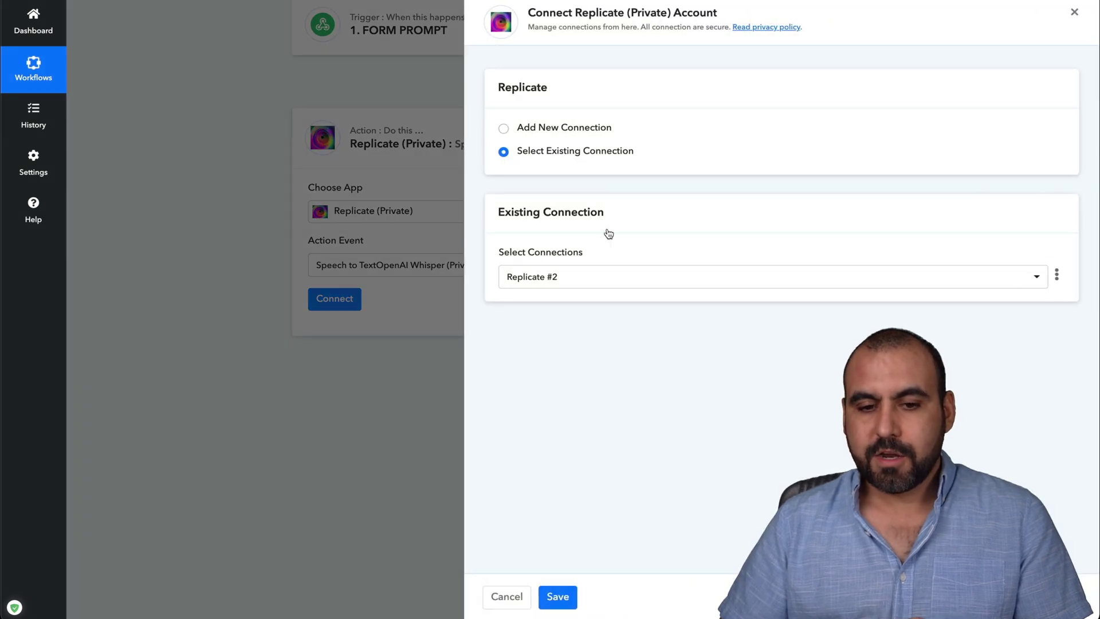
left_click(564, 593)
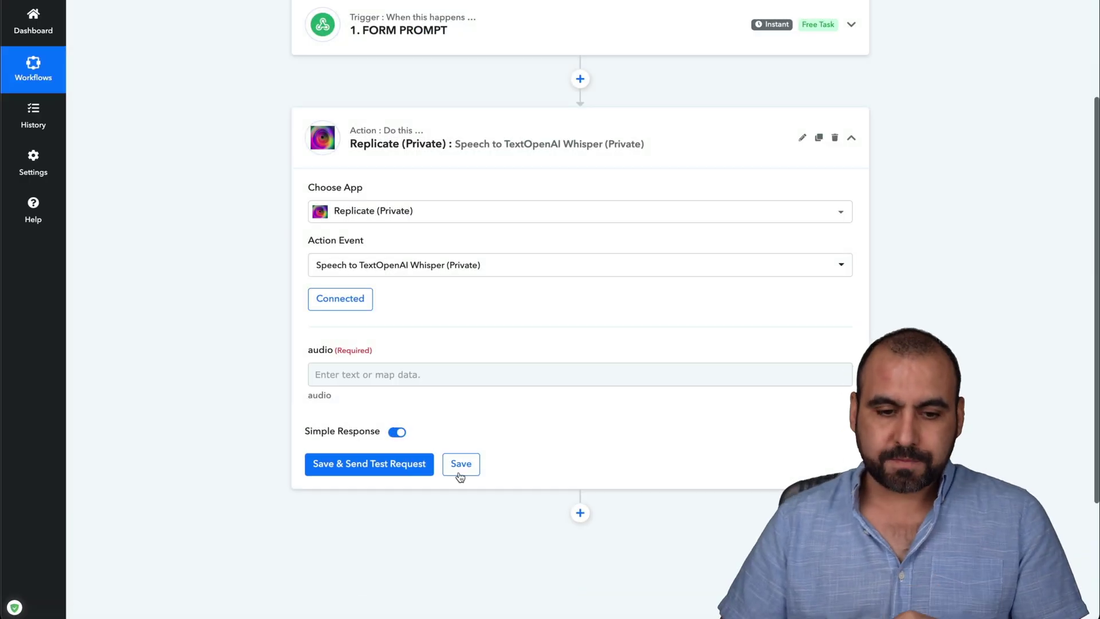
left_click(433, 377)
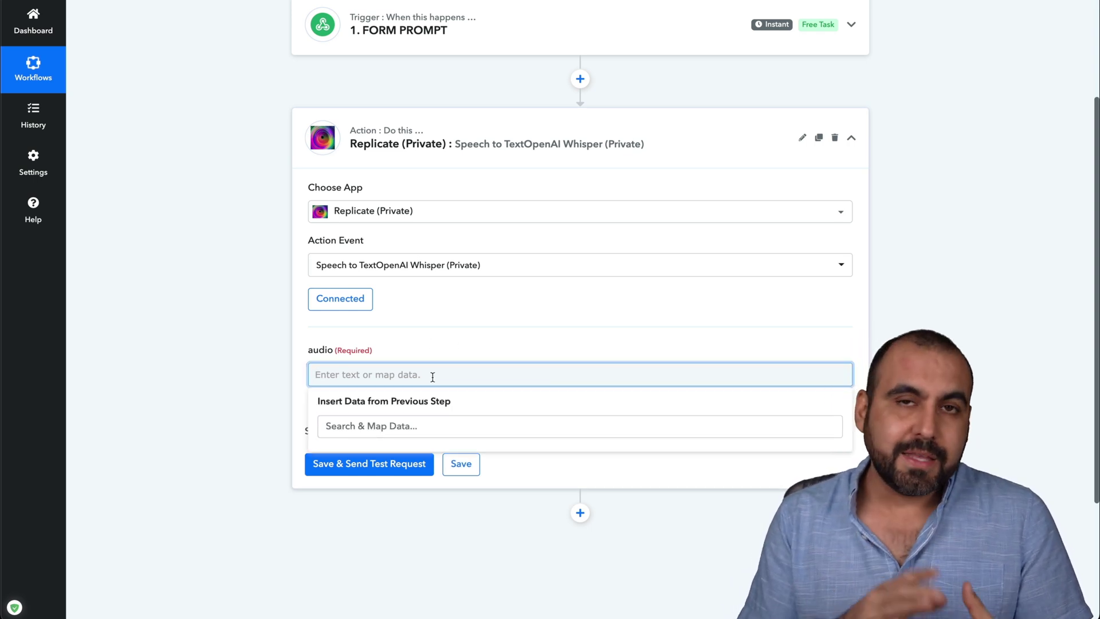
type("https://d1nr9eq66x4vgh.cloudfront.net/Audiio_LouieFlacco_Single_PoolsideInLA.wav")
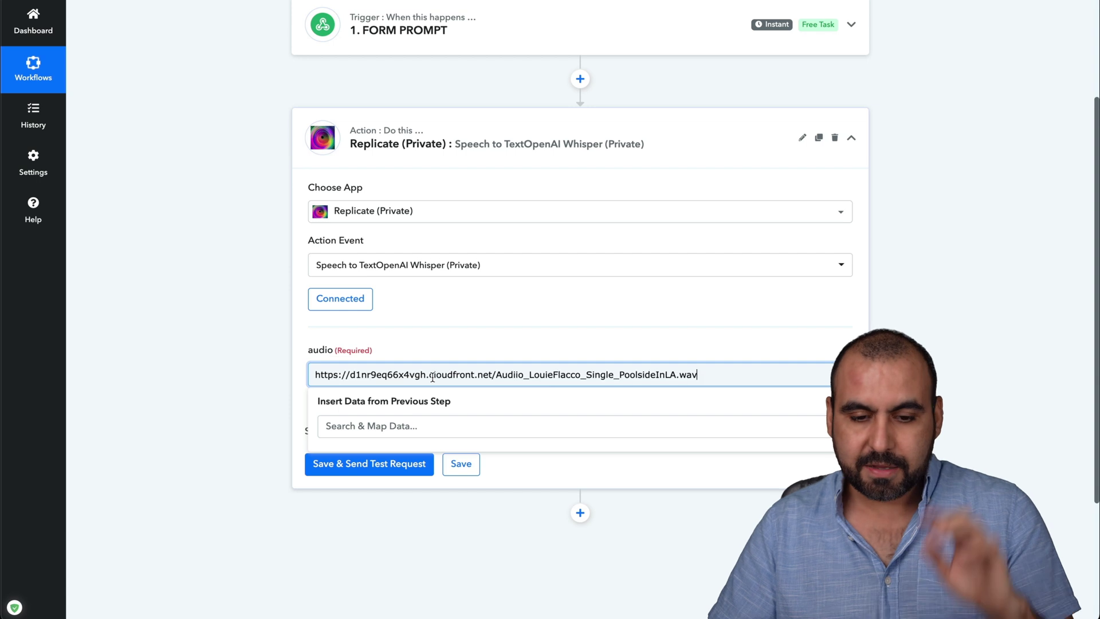
left_click(287, 370)
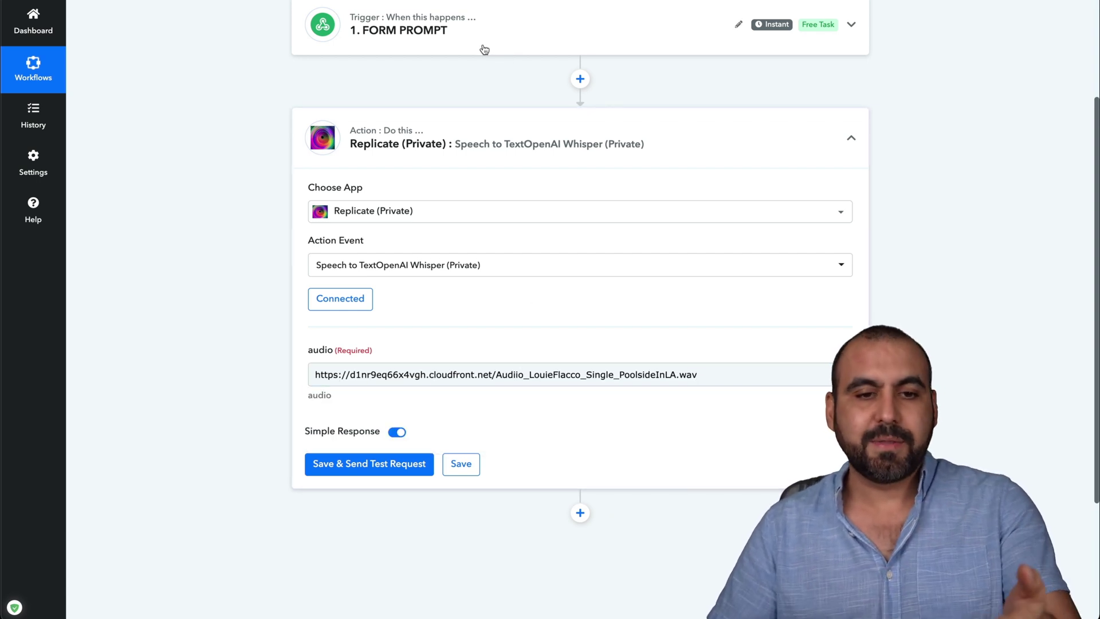
left_click(389, 465)
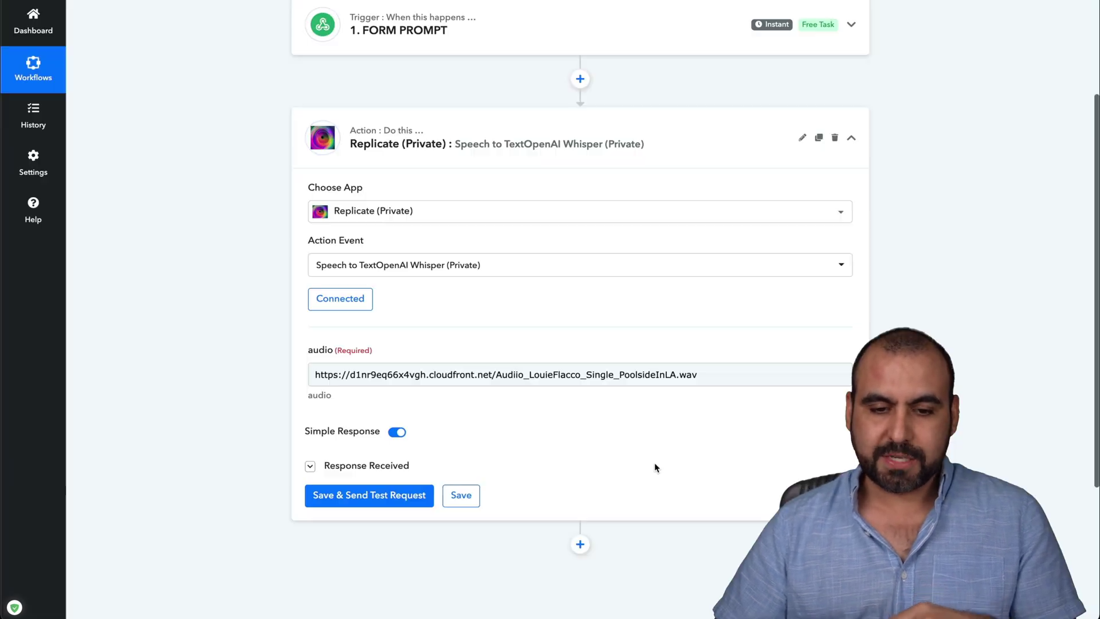
scroll(662, 467, "down", 6)
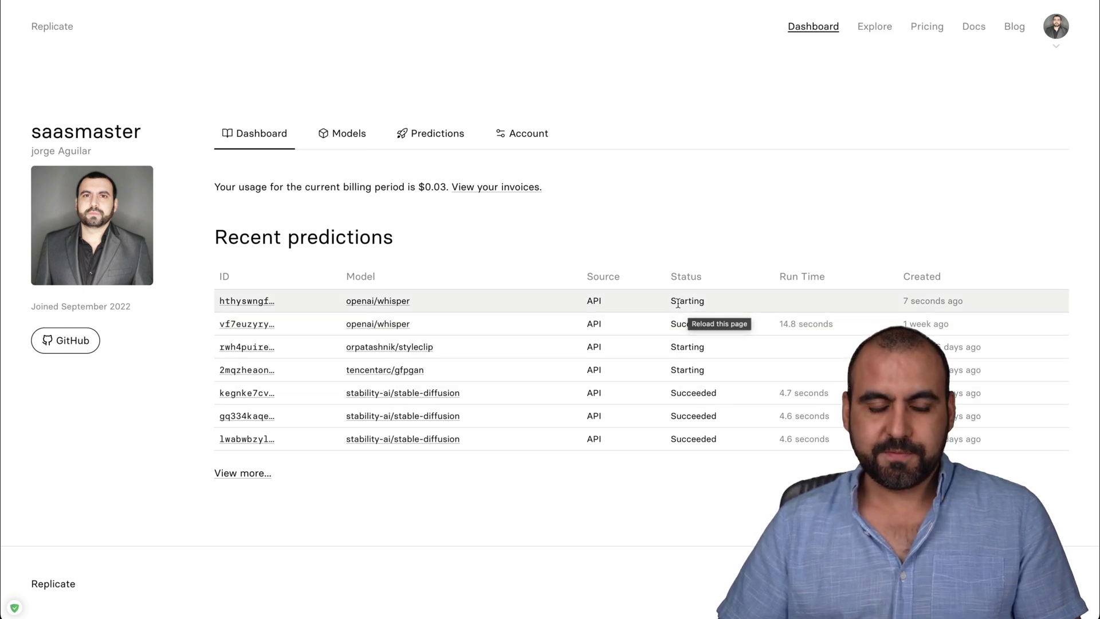
Reload the Replicate dashboard until the openai/whisper prediction shows Succeeded in 16.8 seconds.
key("super+r")
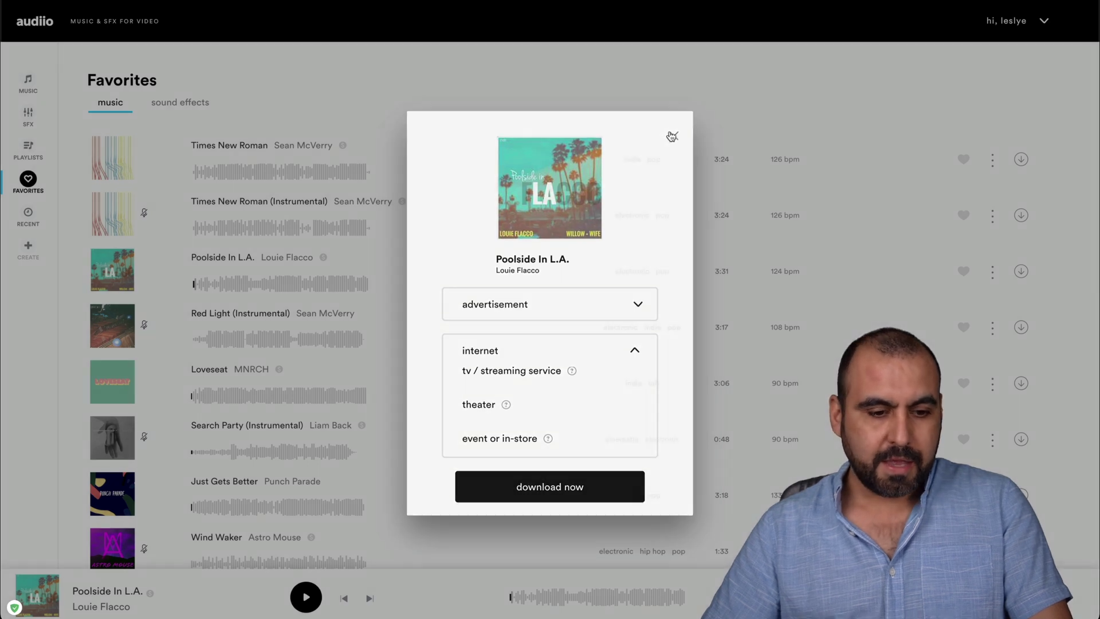
Close the Poolside In L.A. download dialog and return to the Replicate dashboard.
left_click(672, 135)
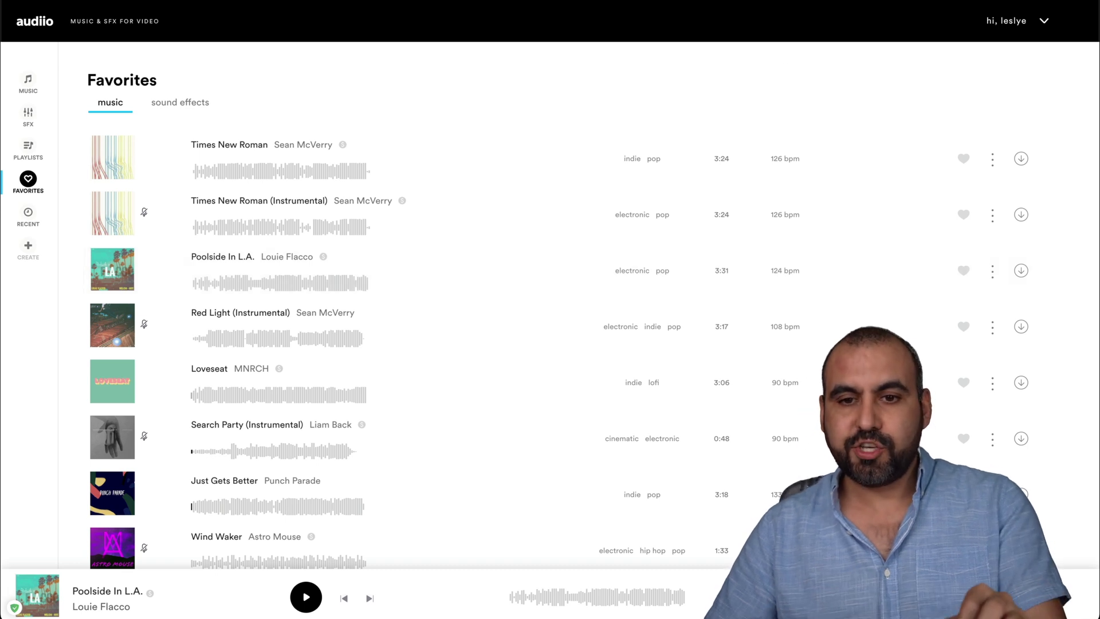
left_click(739, 7)
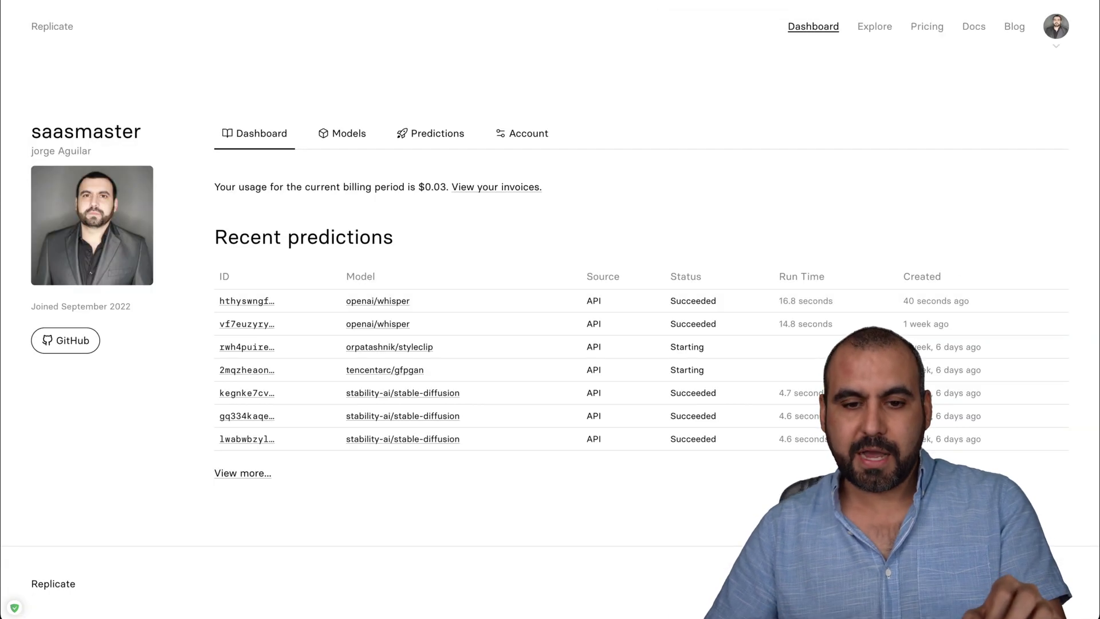
Open the newest openai/whisper prediction and review its English lyric transcription.
left_click(242, 302)
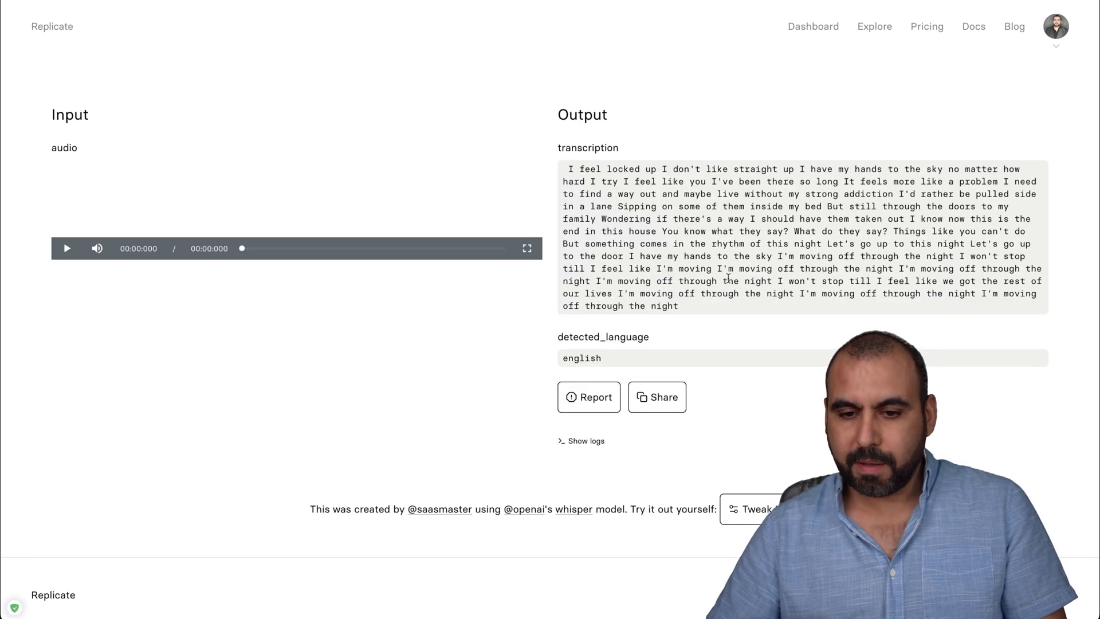
left_click_drag(701, 194, 701, 257)
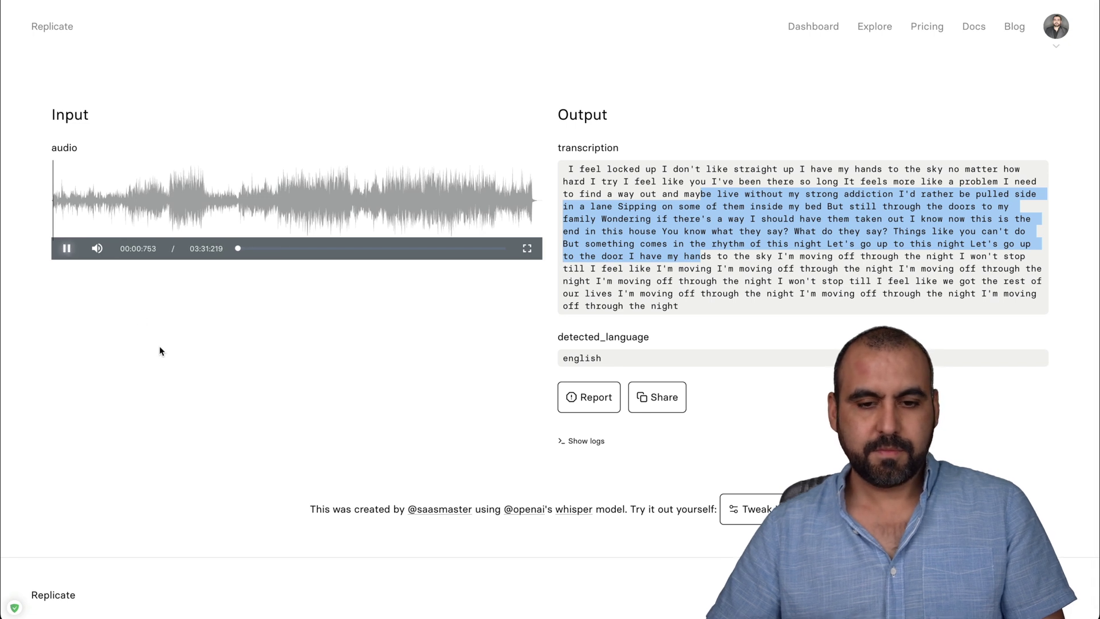
left_click(605, 188)
left_click_drag(574, 168, 884, 166)
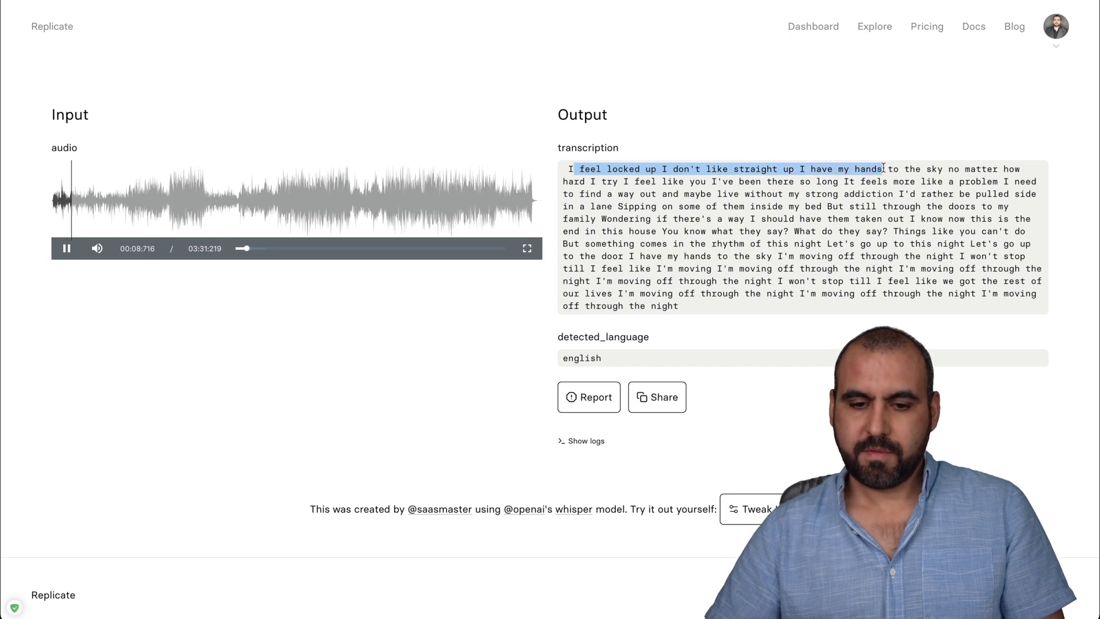
left_click(362, 372)
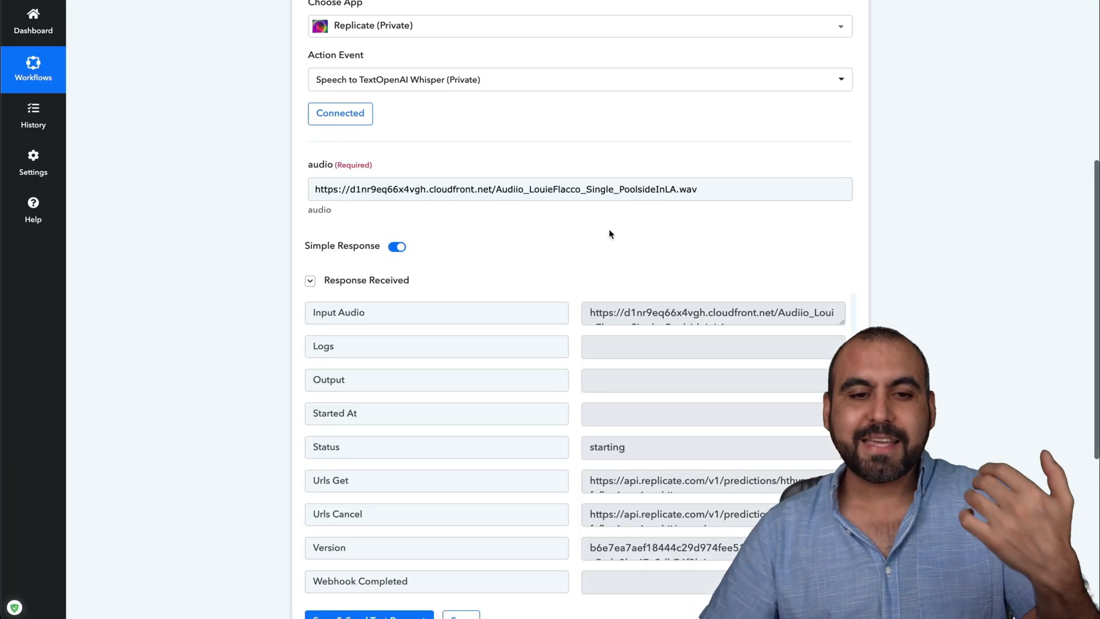
Add a Delay by Pabbly step after the Whisper step, set to 15 minutes.
scroll(597, 136, "up", 2)
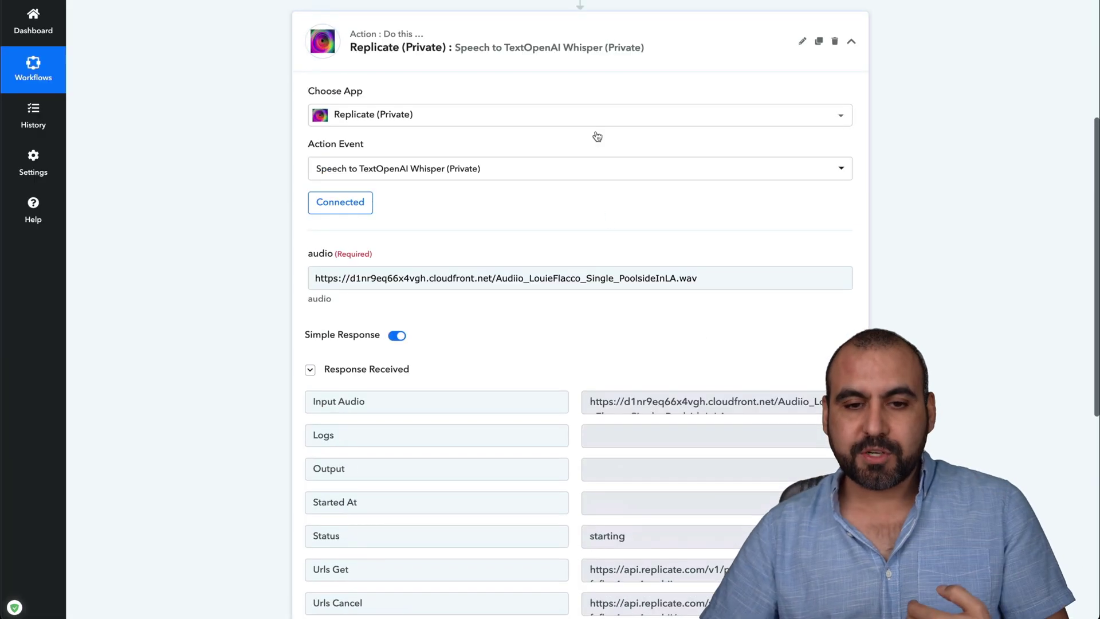
left_click(639, 41)
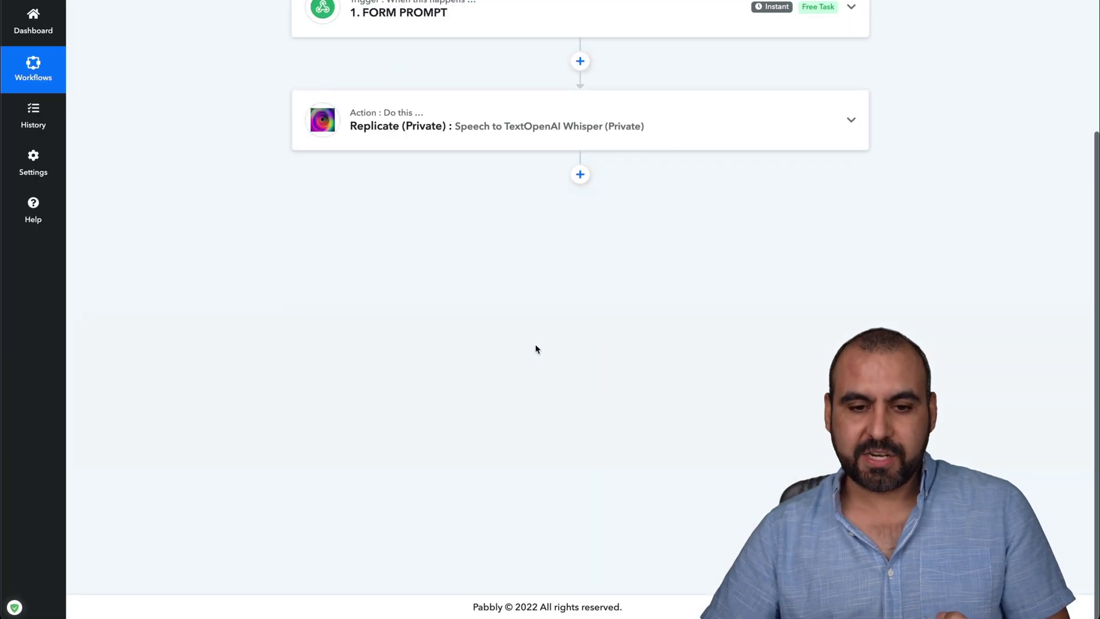
left_click(580, 174)
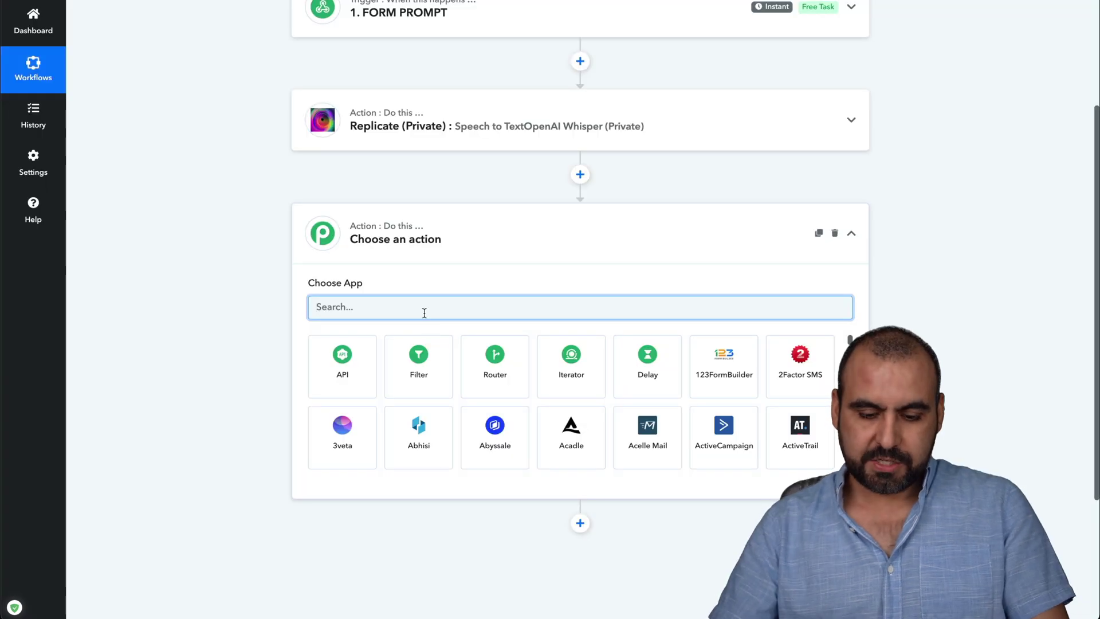
type("dela")
left_click(355, 368)
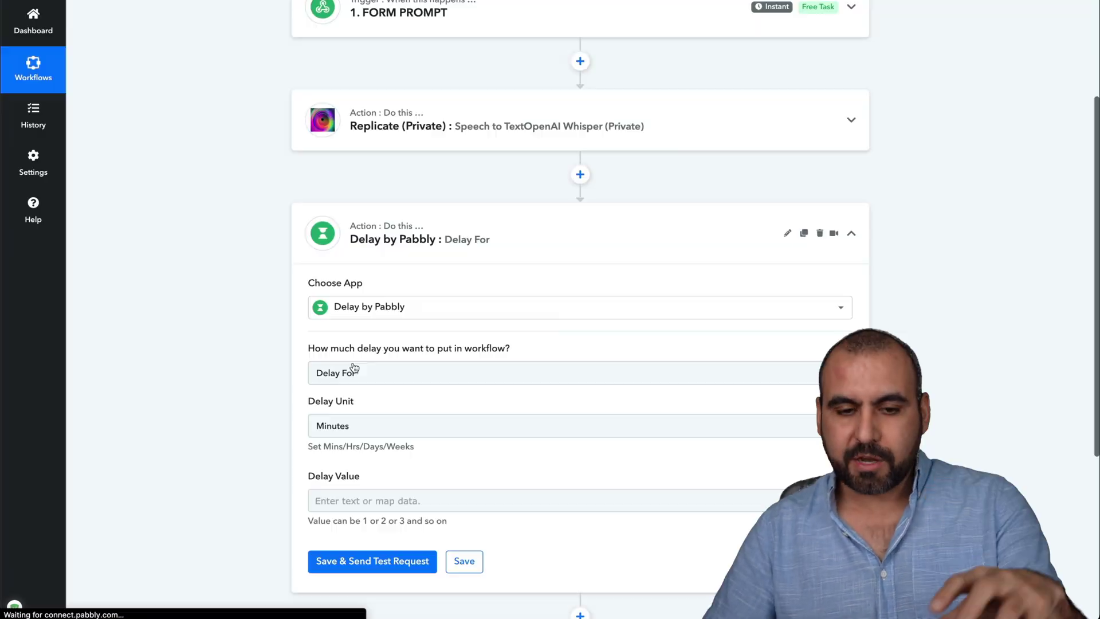
left_click(362, 494)
type("15")
left_click(166, 418)
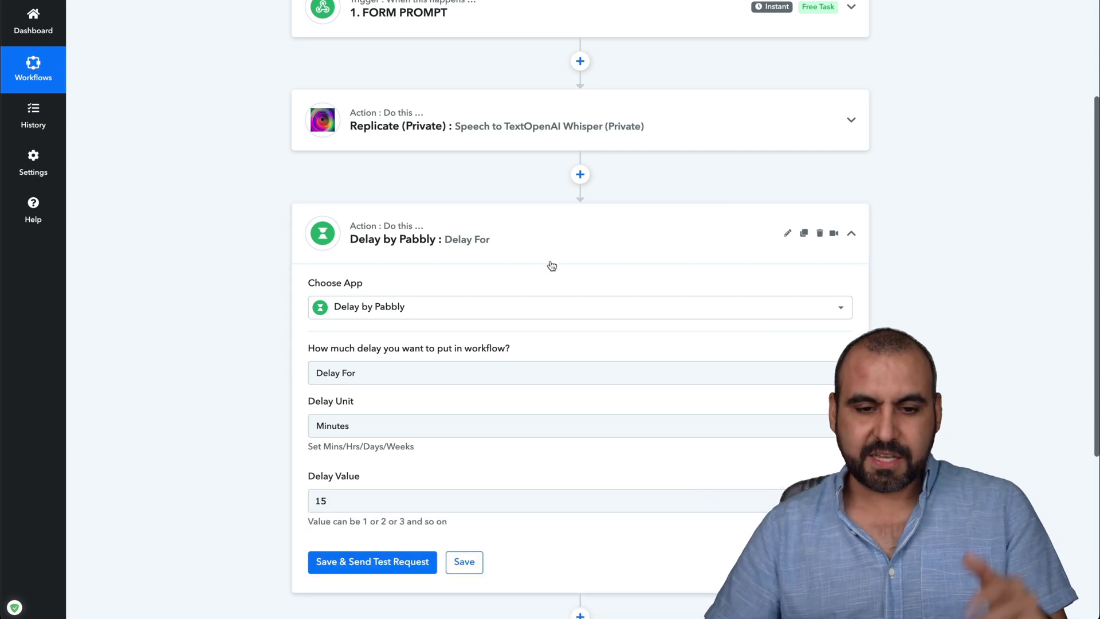
left_click(599, 236)
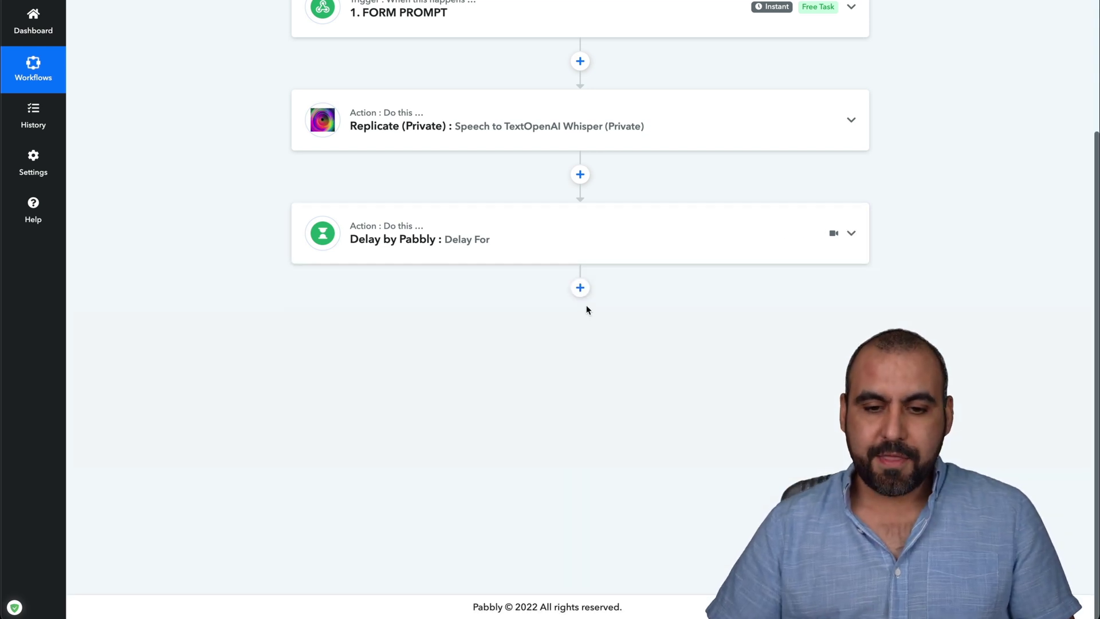
Add a Replicate (Private) Get a Prediction step using the existing Replicate connection.
left_click(580, 288)
type("re")
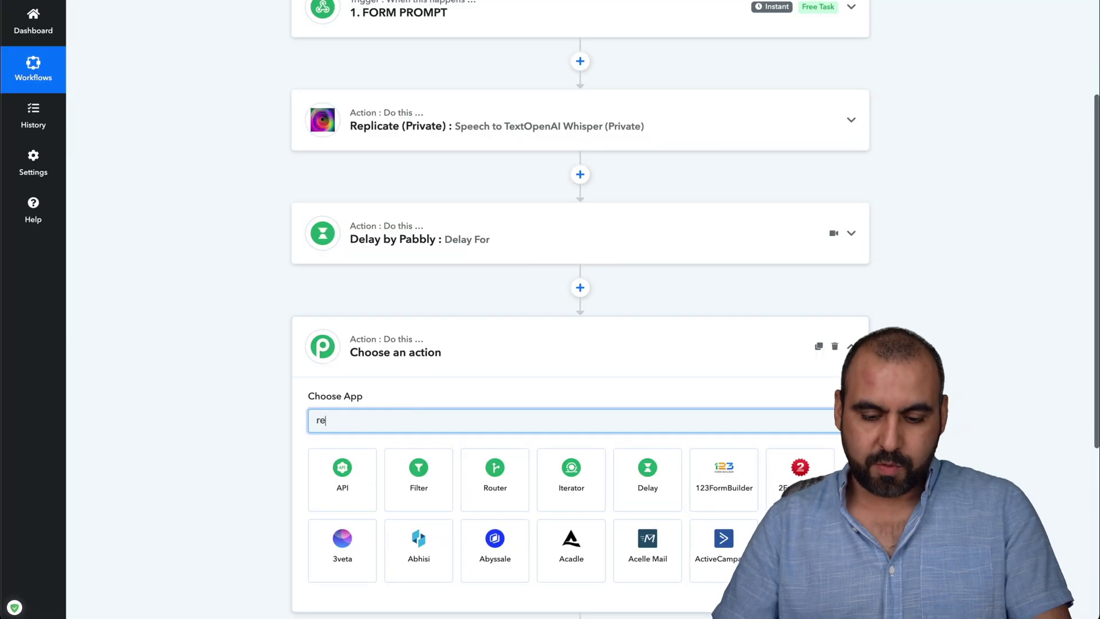
type("pl")
left_click(349, 489)
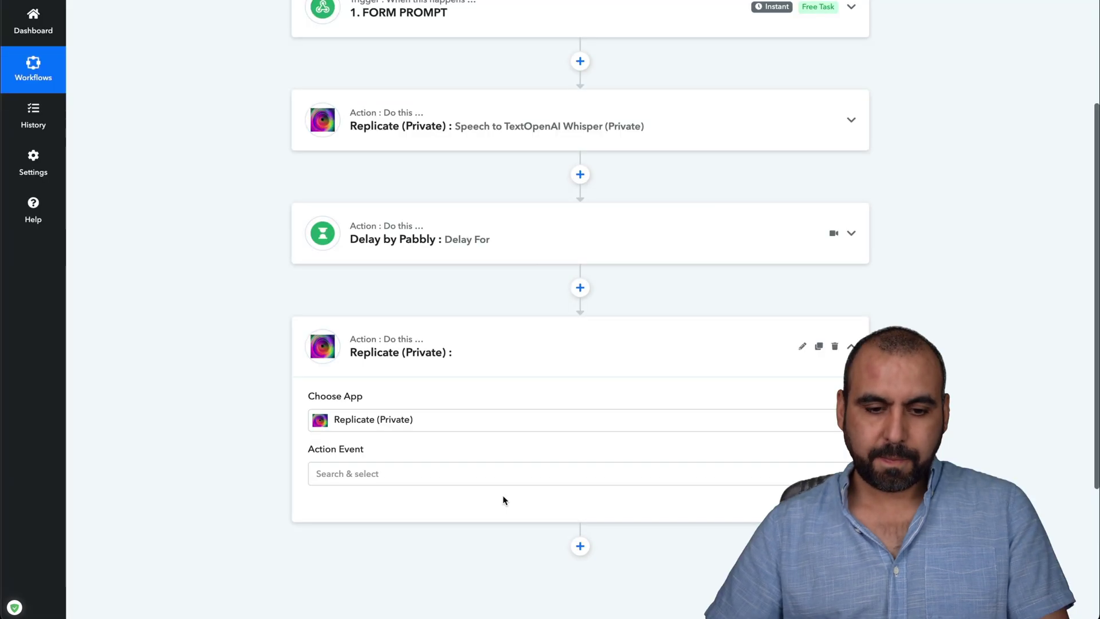
scroll(503, 500, "down", 3)
left_click(430, 284)
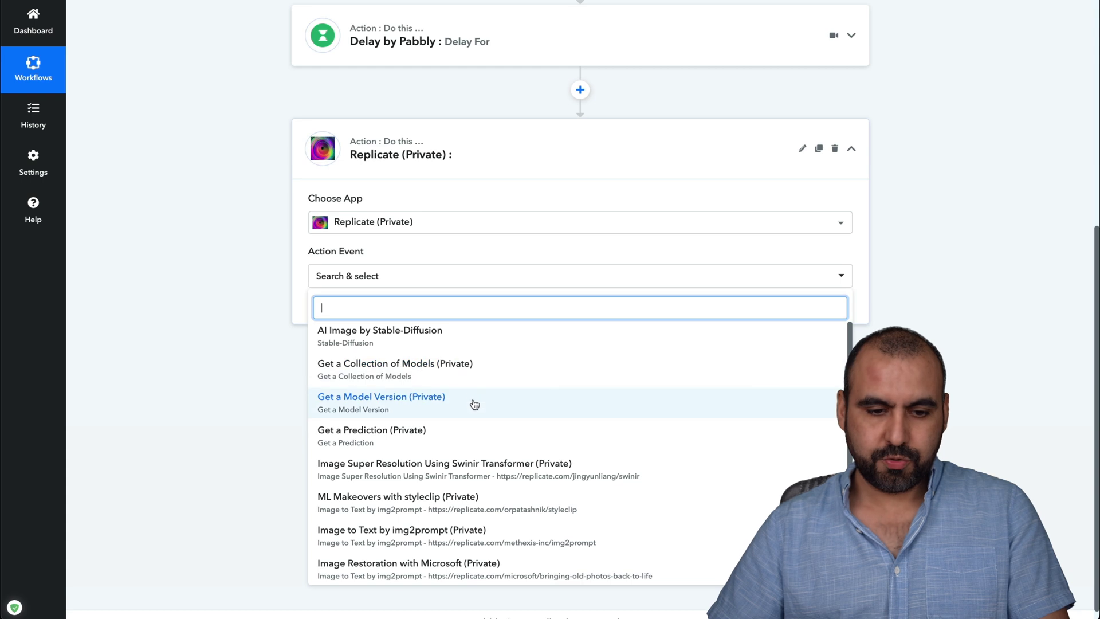
left_click(494, 440)
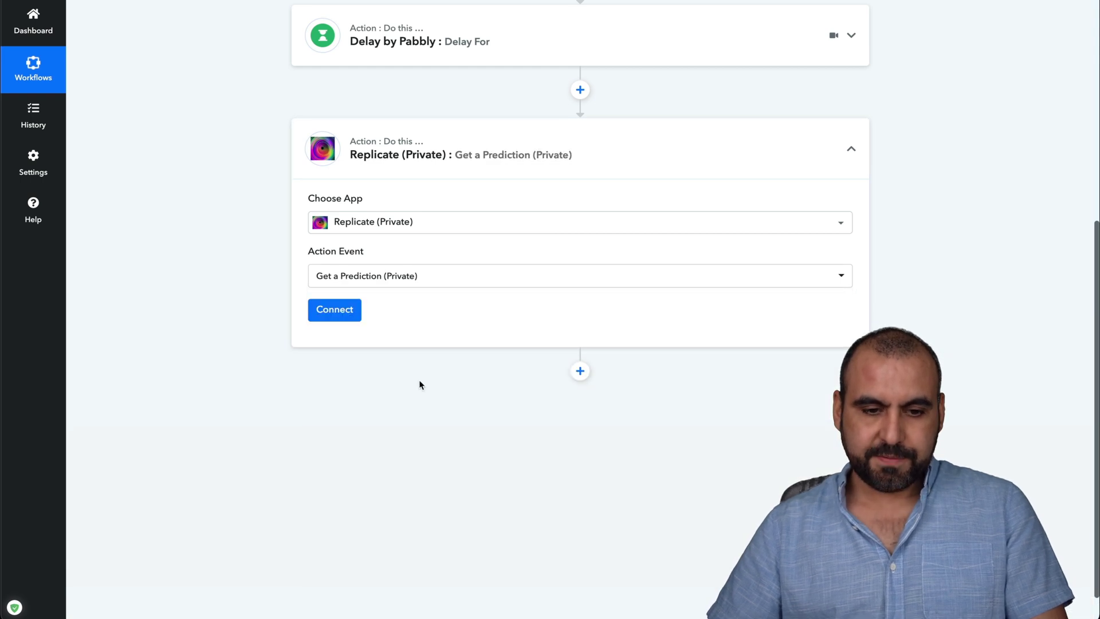
left_click(353, 312)
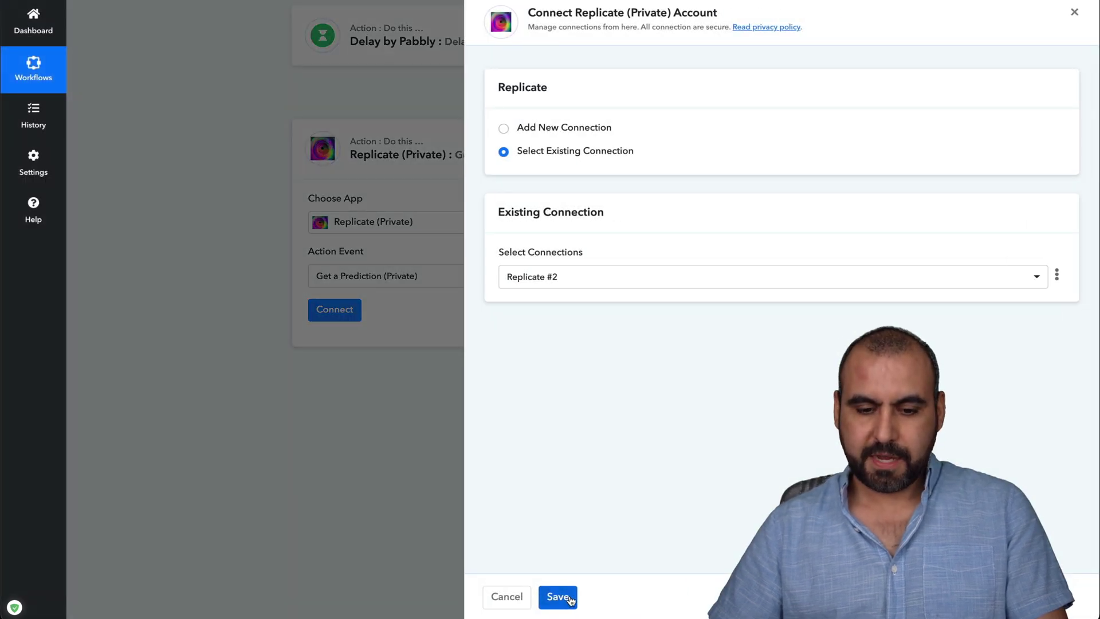
left_click(568, 599)
Map the Whisper step's Id into prediction_id and send a test request.
left_click(338, 385)
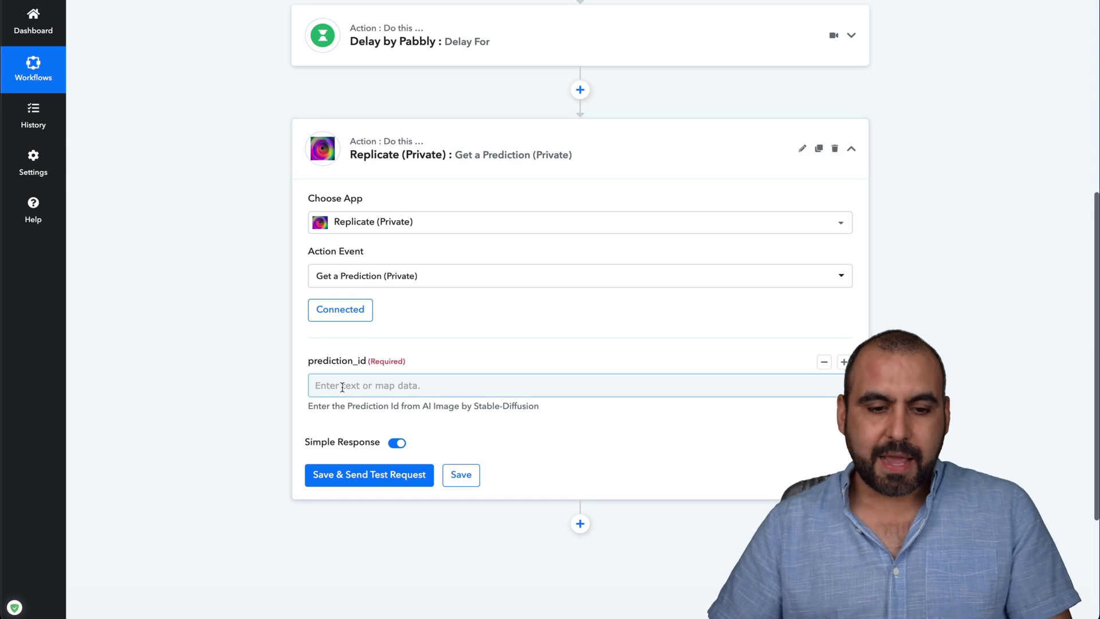
left_click(543, 437)
scroll(538, 459, "down", 2)
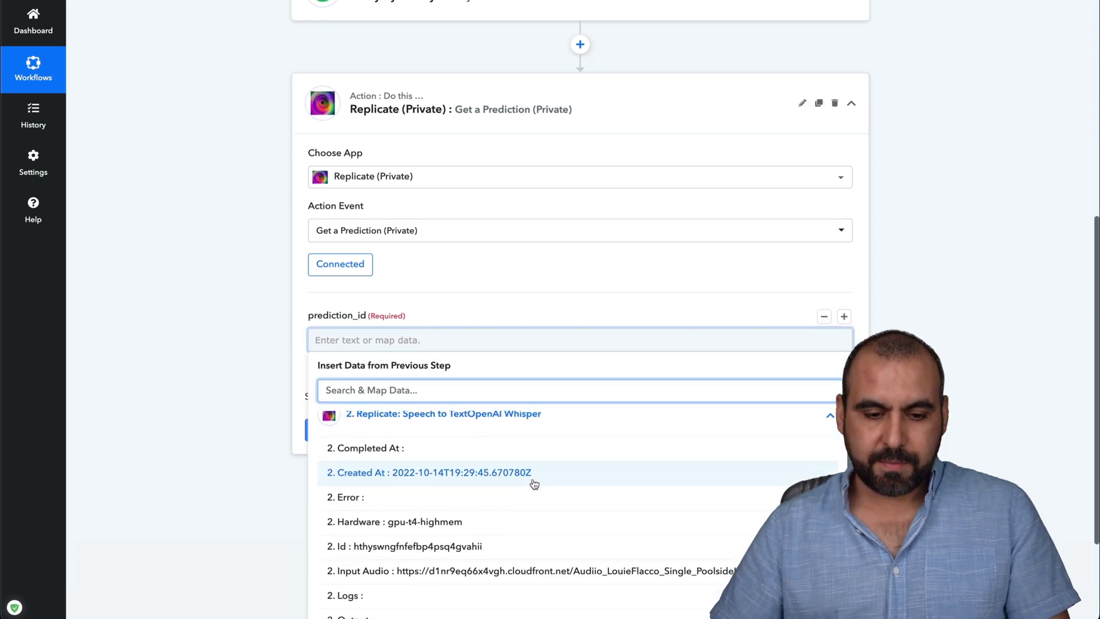
left_click(467, 508)
left_click(461, 509)
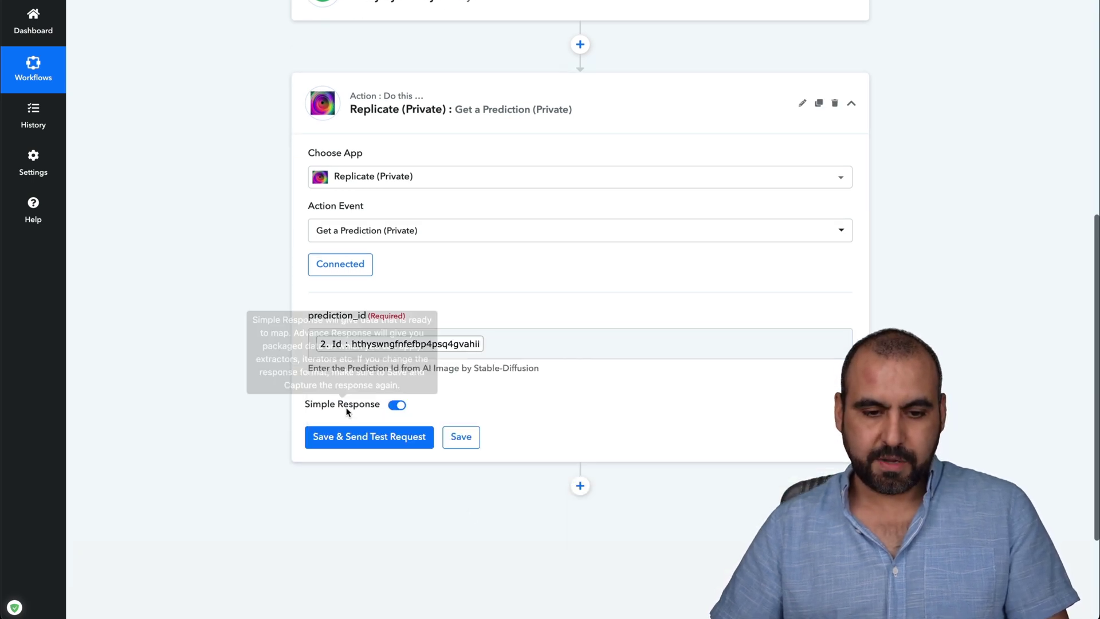
left_click(388, 433)
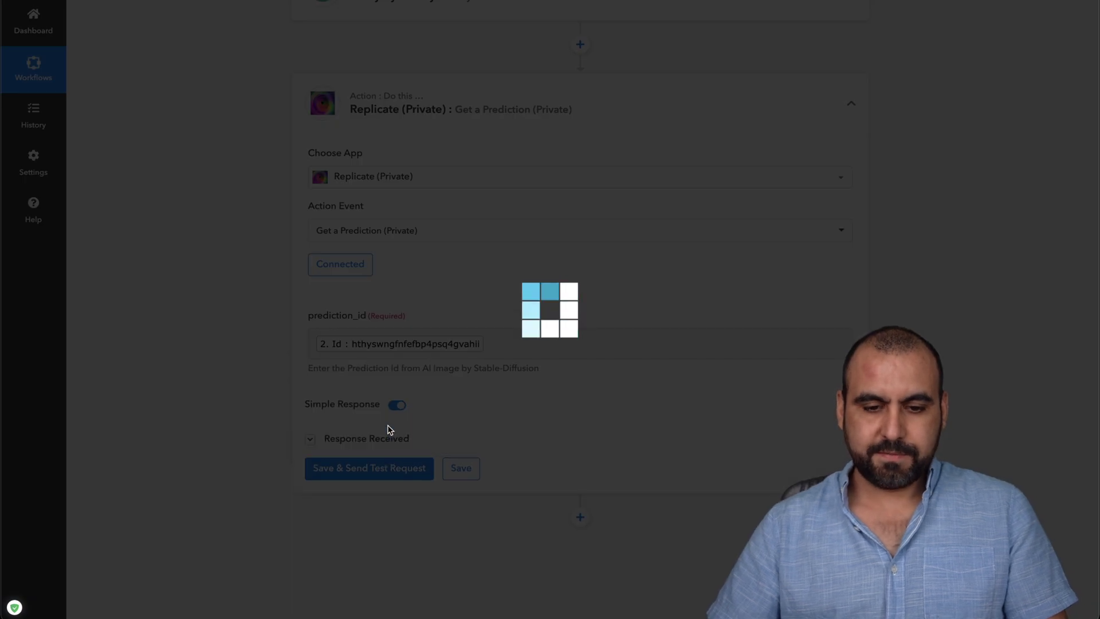
Review the test response, expanding and selecting the Urls Get URL.
scroll(526, 515, "down", 3)
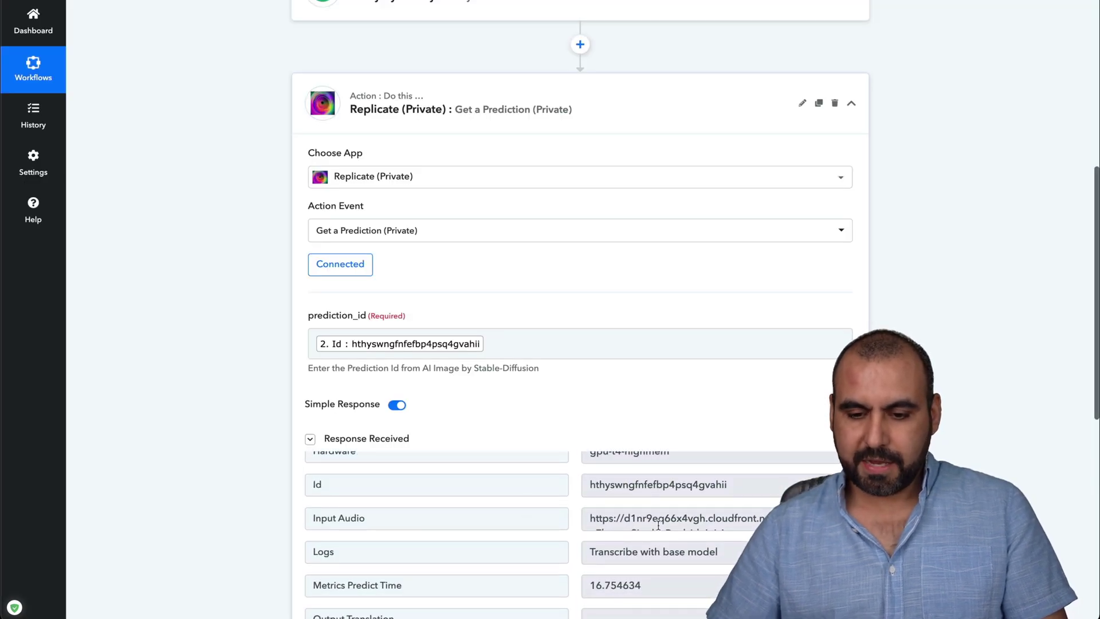
scroll(516, 533, "down", 2)
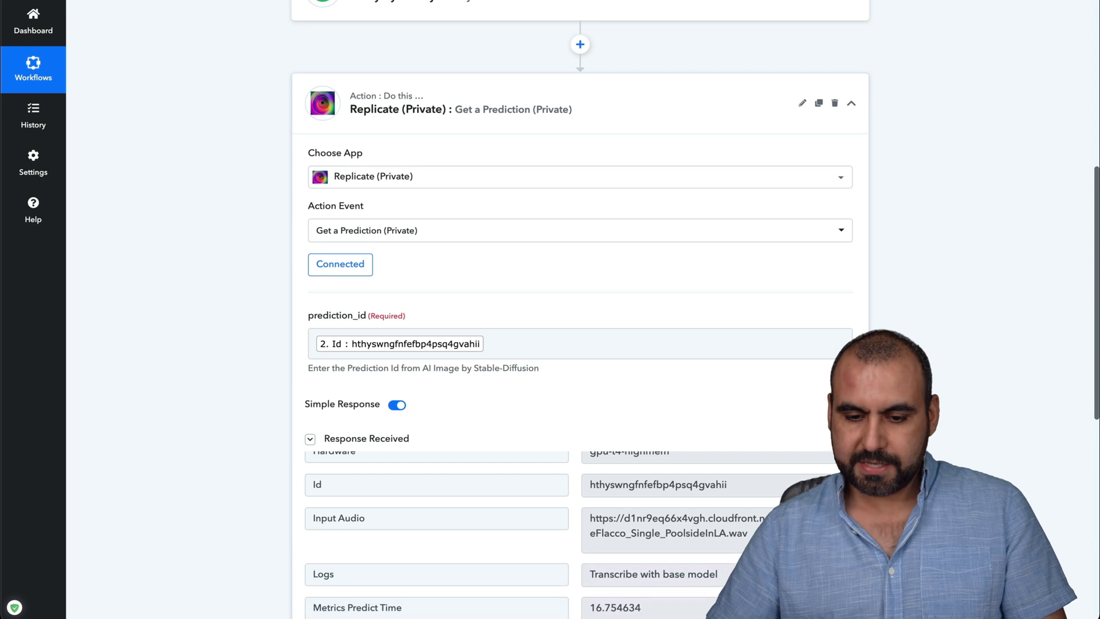
scroll(659, 544, "down", 6)
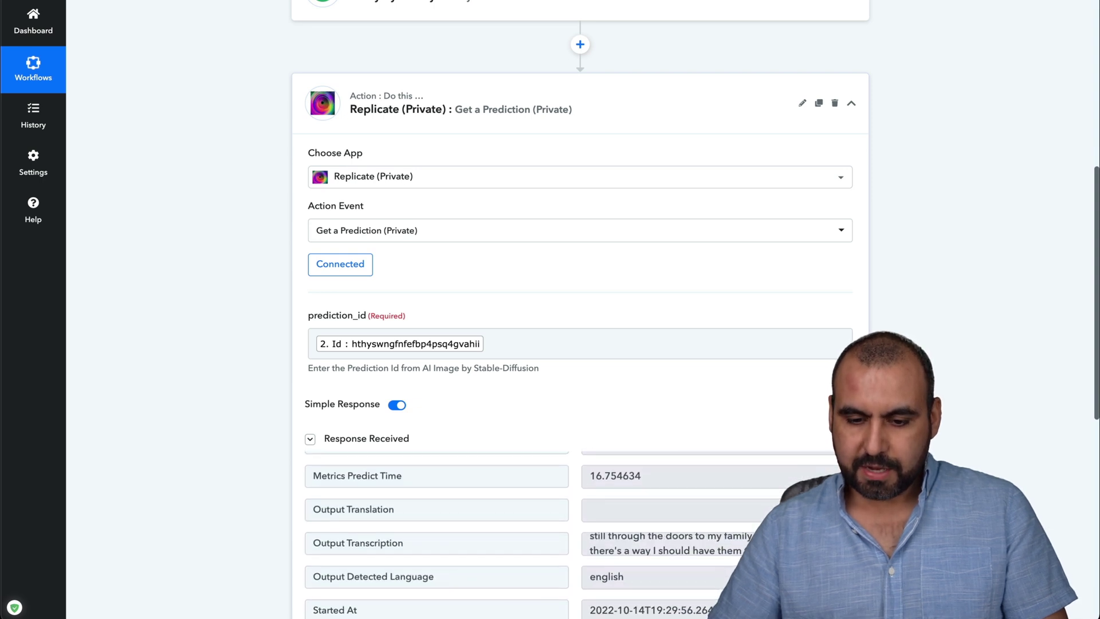
scroll(435, 458, "down", 3)
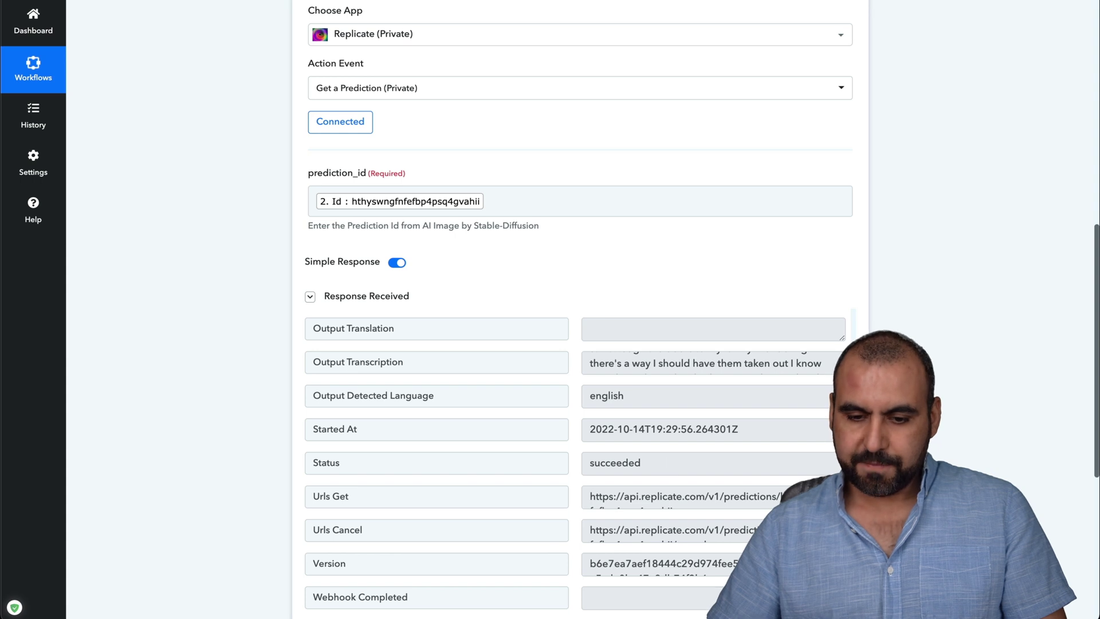
left_click(688, 501)
triple_click(668, 511)
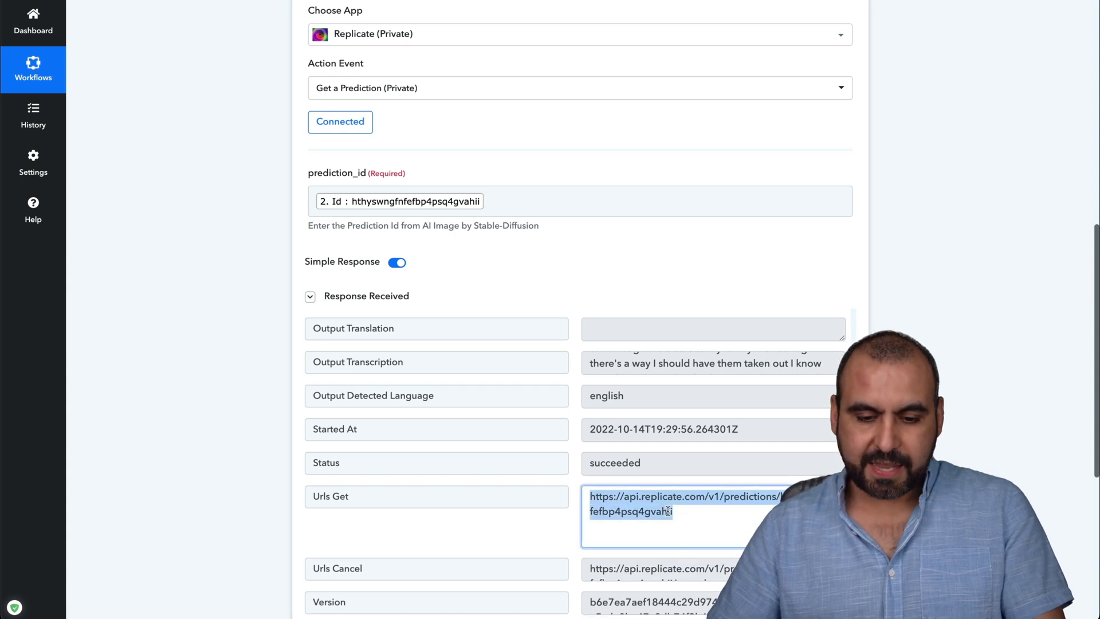
scroll(668, 511, "down", 1)
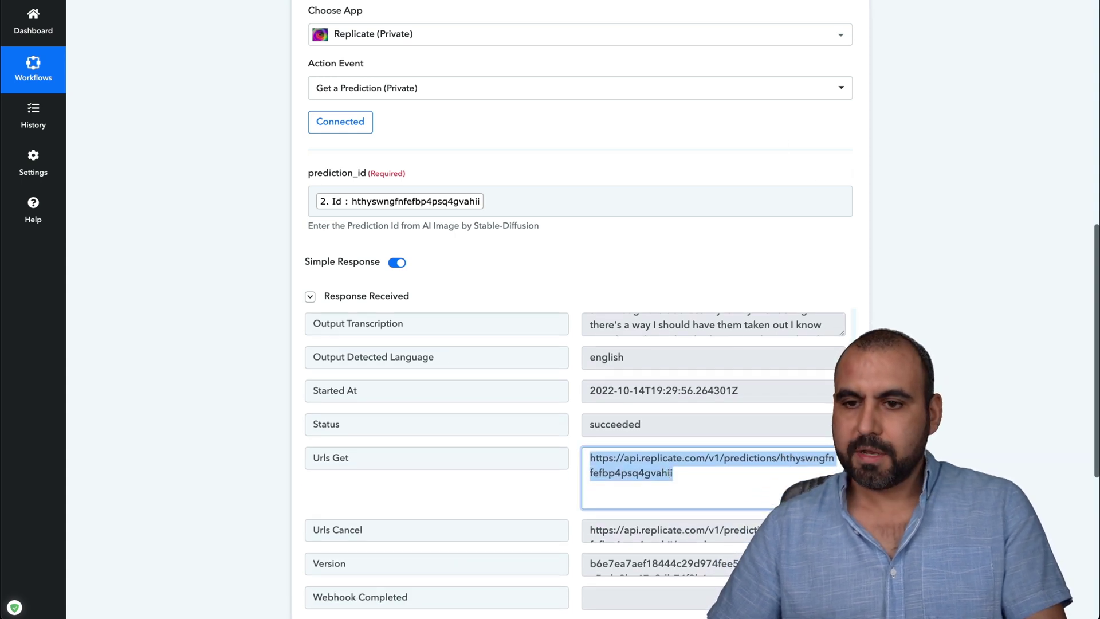
scroll(1016, 322, "up", 10)
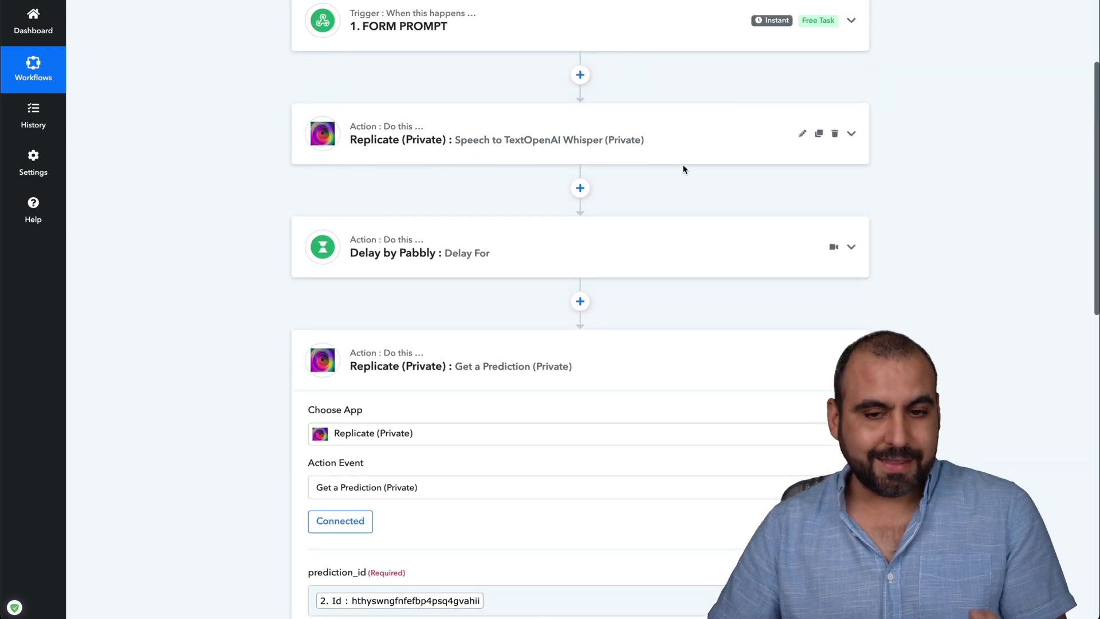
Change the Replicate step's event to AI Image by Stable-Diffusion.
left_click(681, 154)
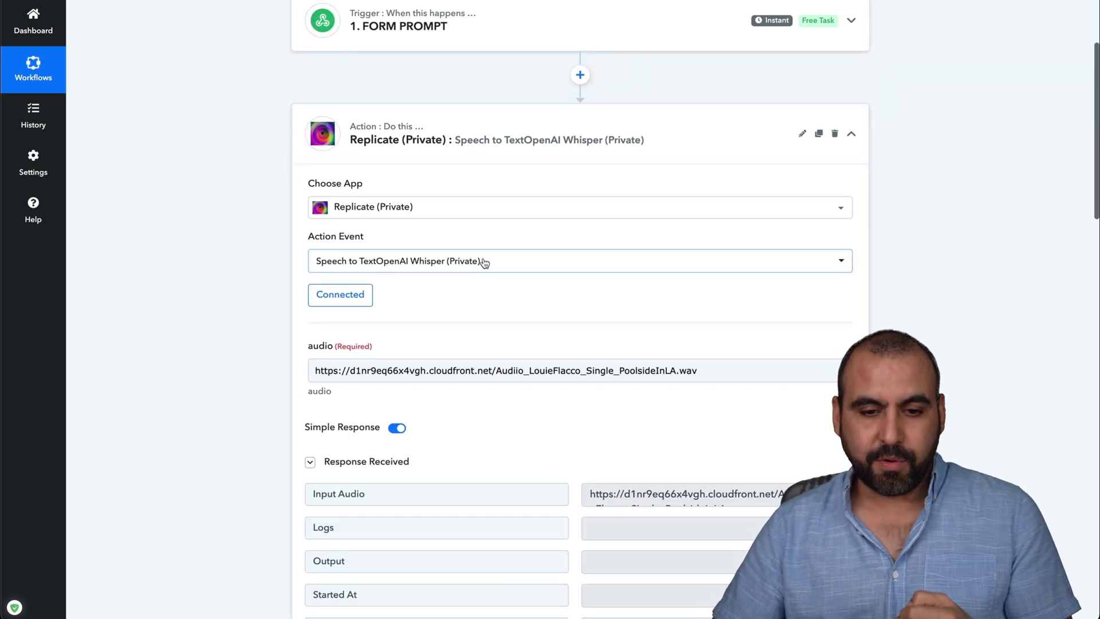
left_click(486, 263)
scroll(214, 399, "down", 1)
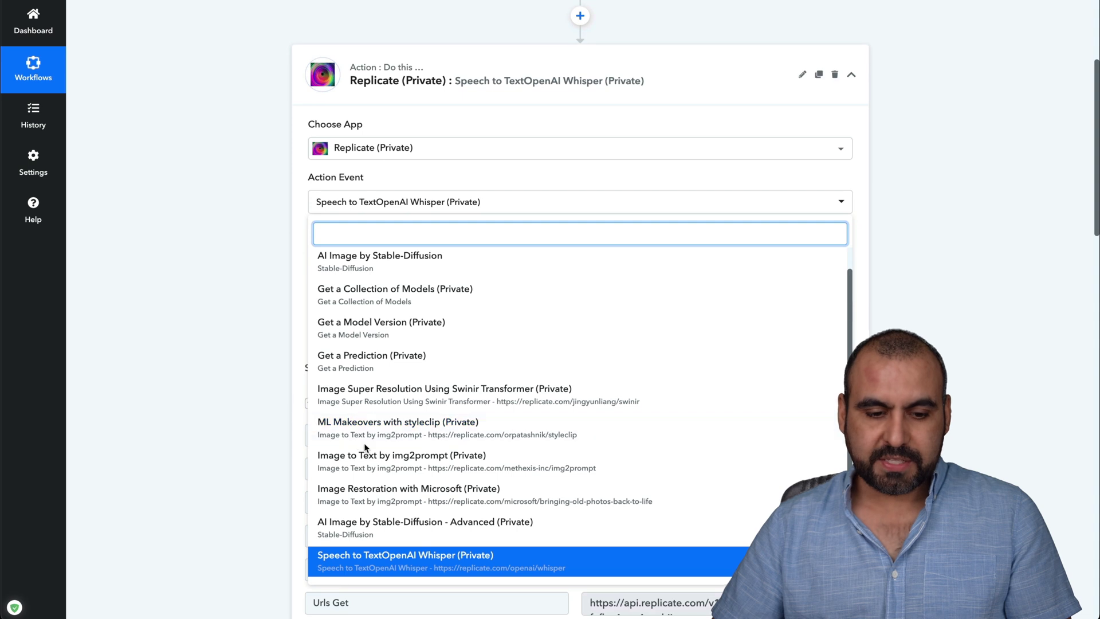
scroll(365, 453, "down", 1)
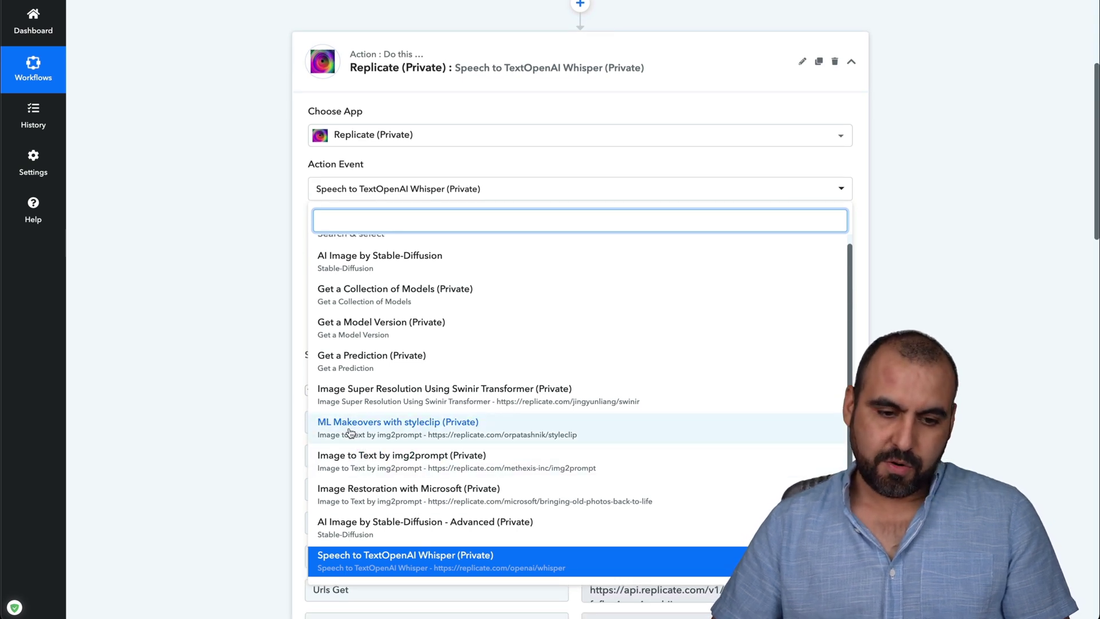
scroll(375, 358, "up", 1)
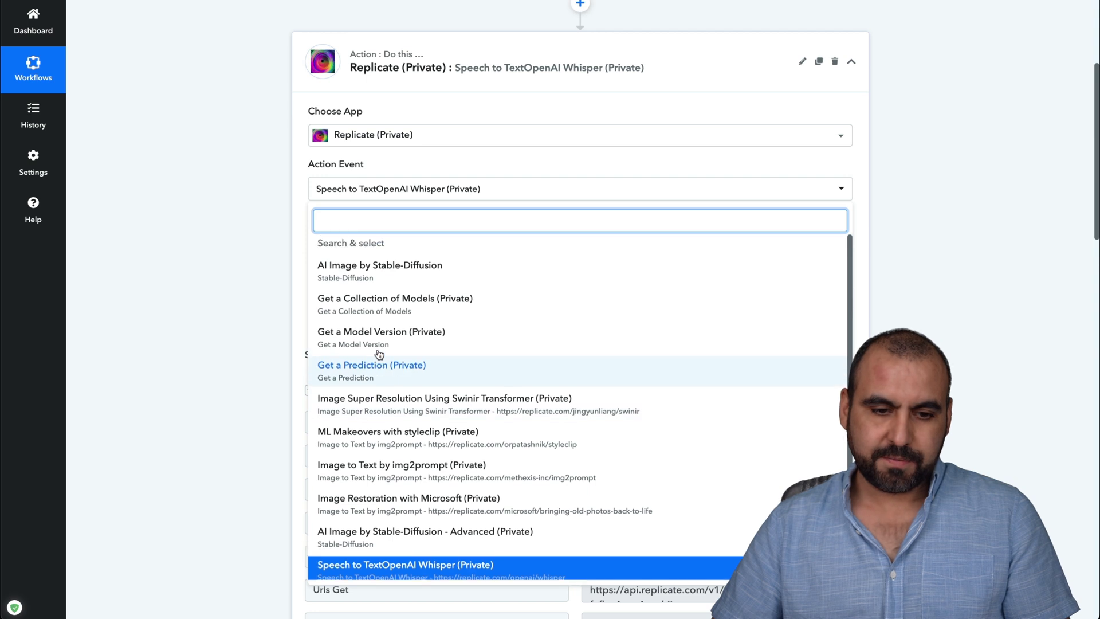
left_click(370, 270)
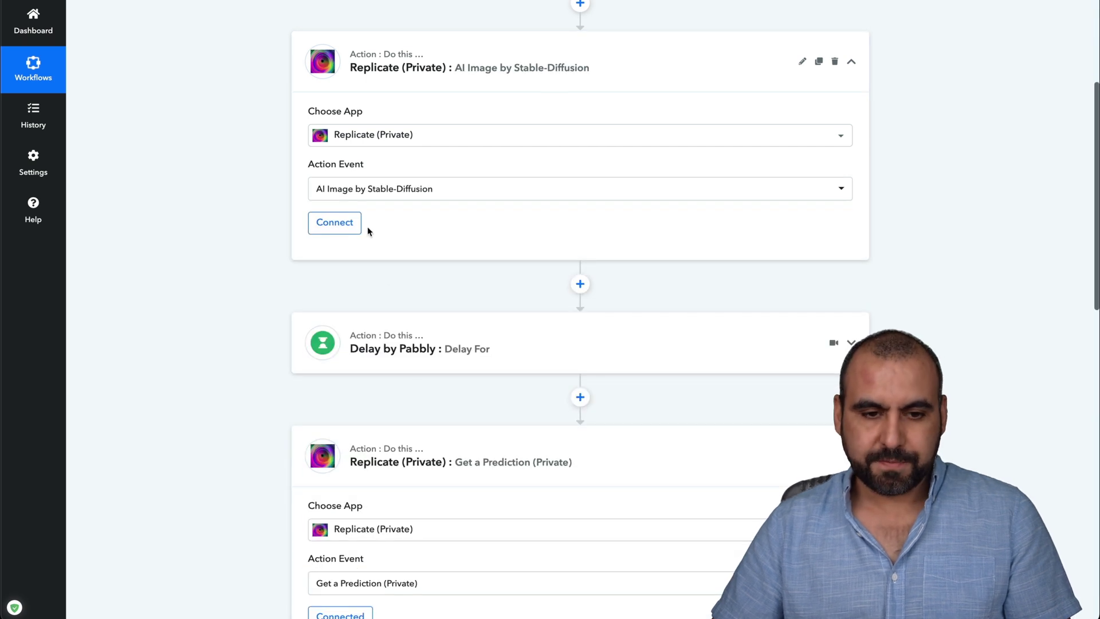
Connect Replicate #2, enter the Thai temple prompt at 512×512, and send a test request.
left_click(336, 222)
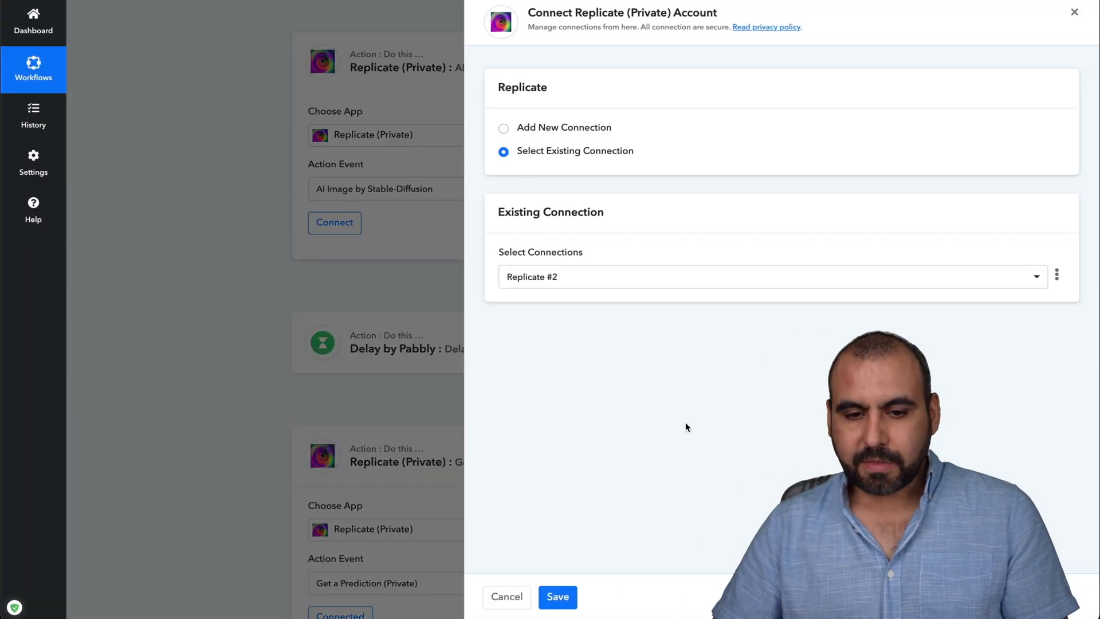
left_click(565, 593)
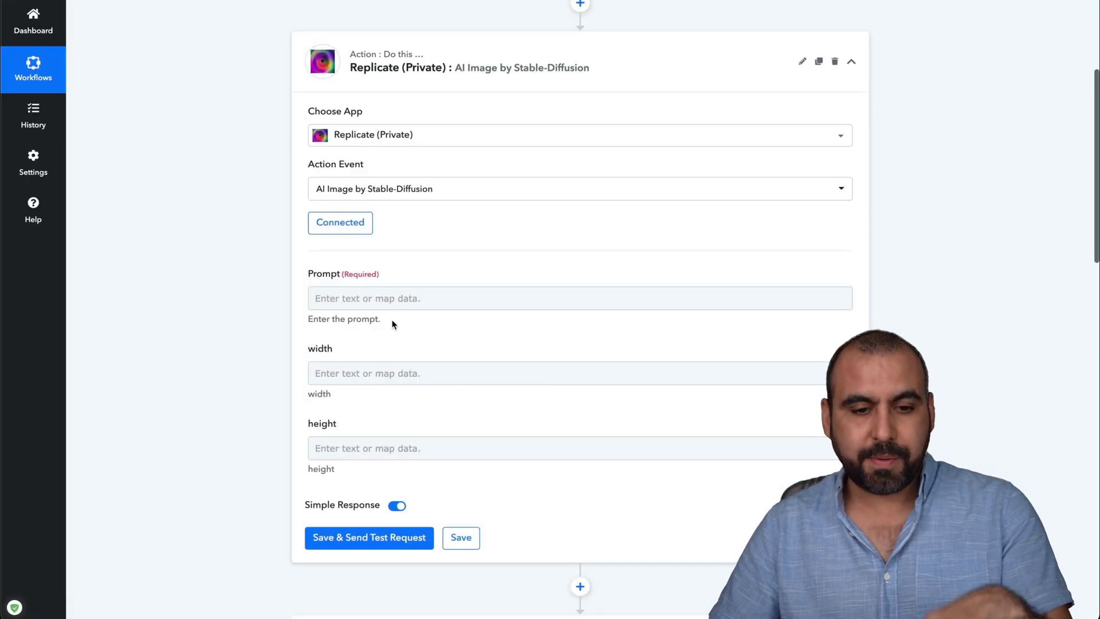
left_click(363, 299)
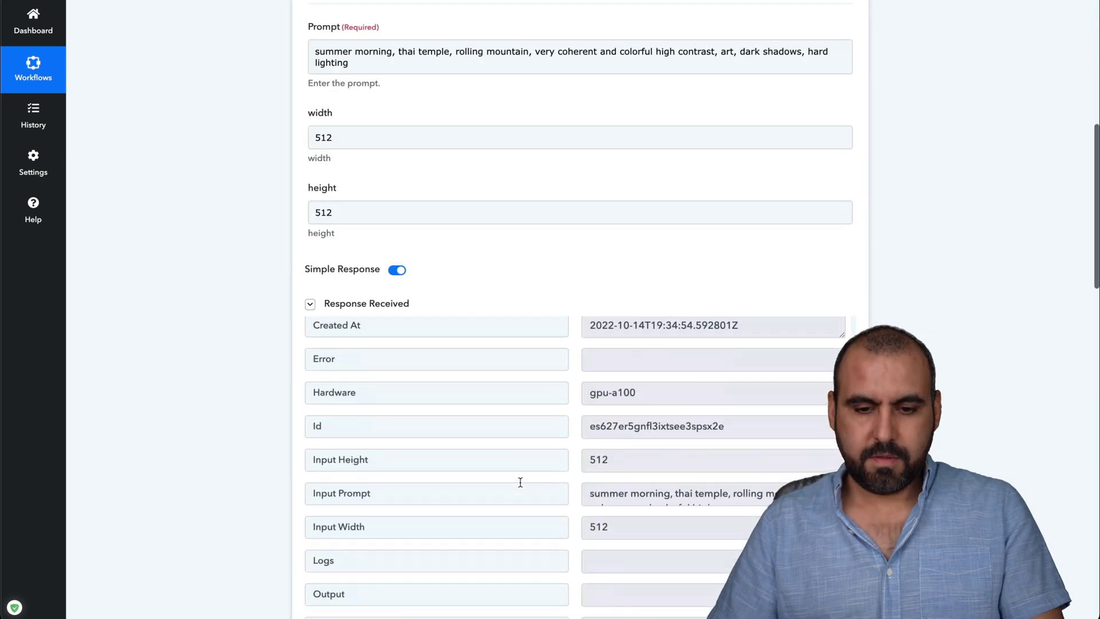
scroll(520, 481, "up", 5)
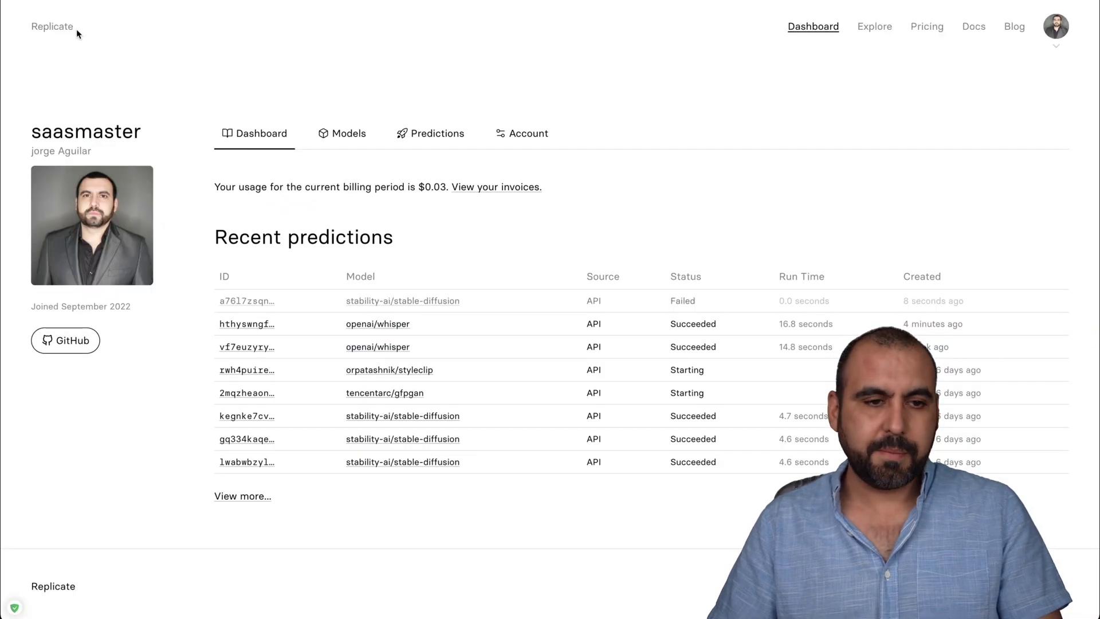
left_click(74, 30)
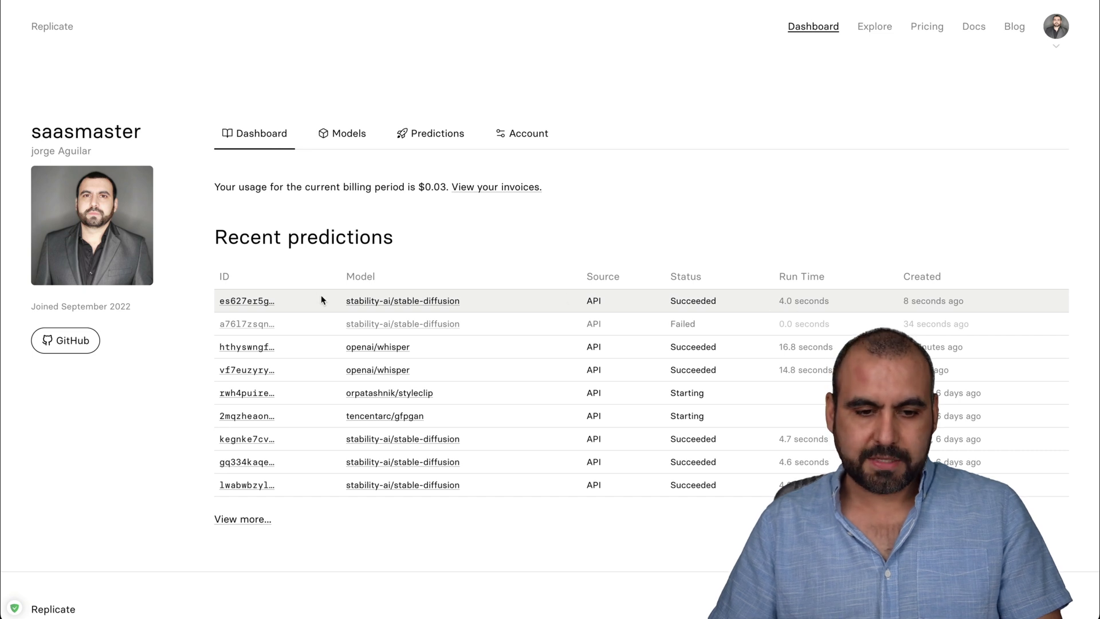
Open the newest stable-diffusion prediction to view the generated Thai temple image.
left_click(245, 301)
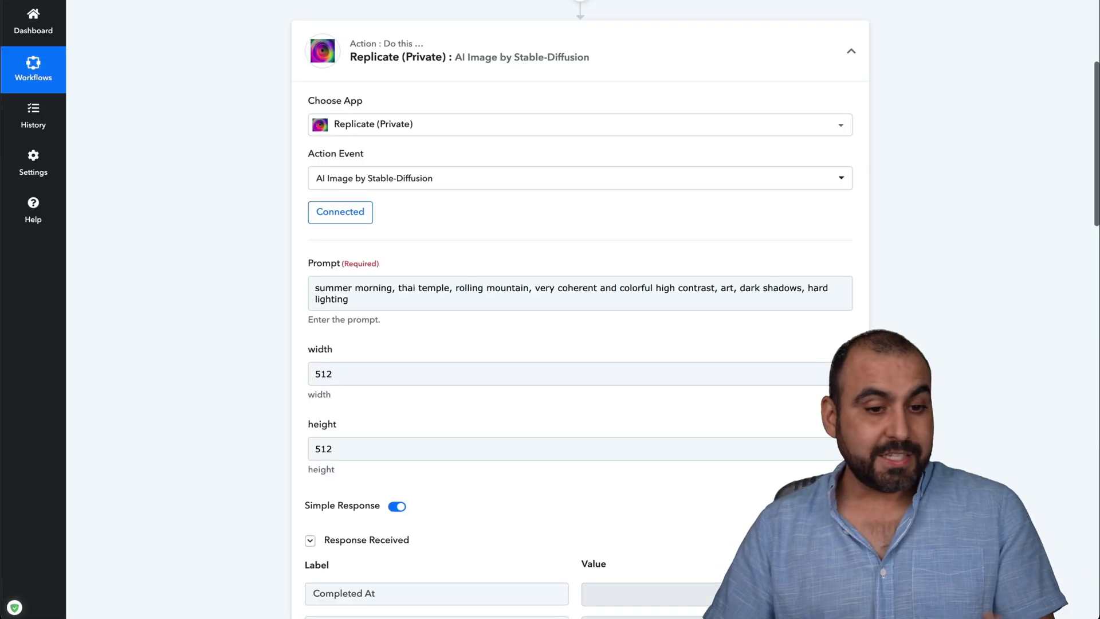
Change the step's event to Image to Text by img2prompt using the Replicate #2 connection.
left_click(427, 178)
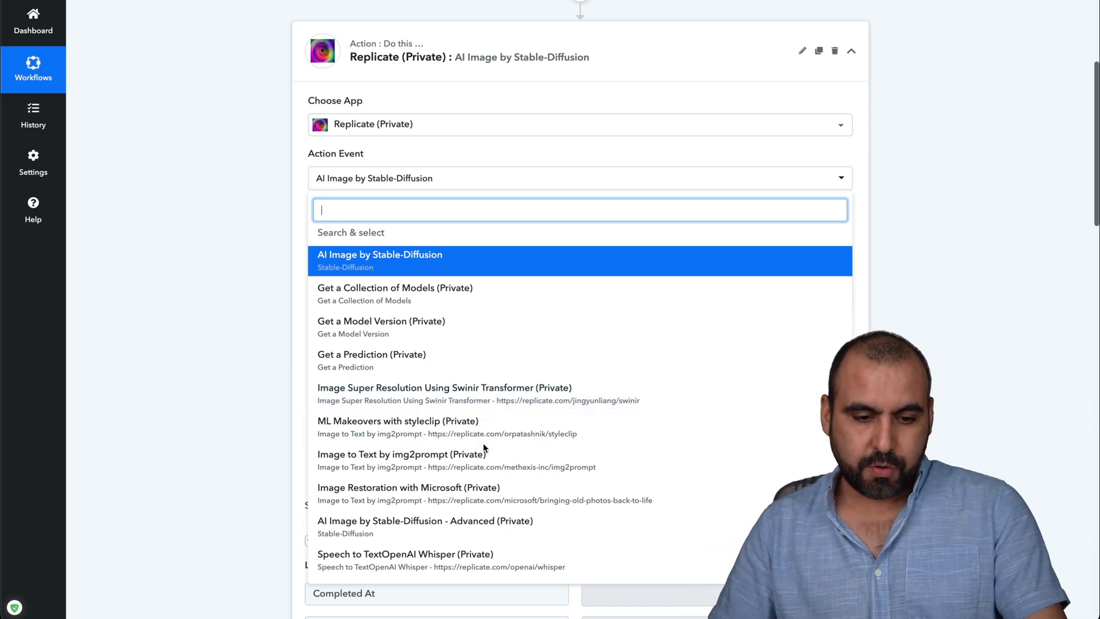
left_click(416, 464)
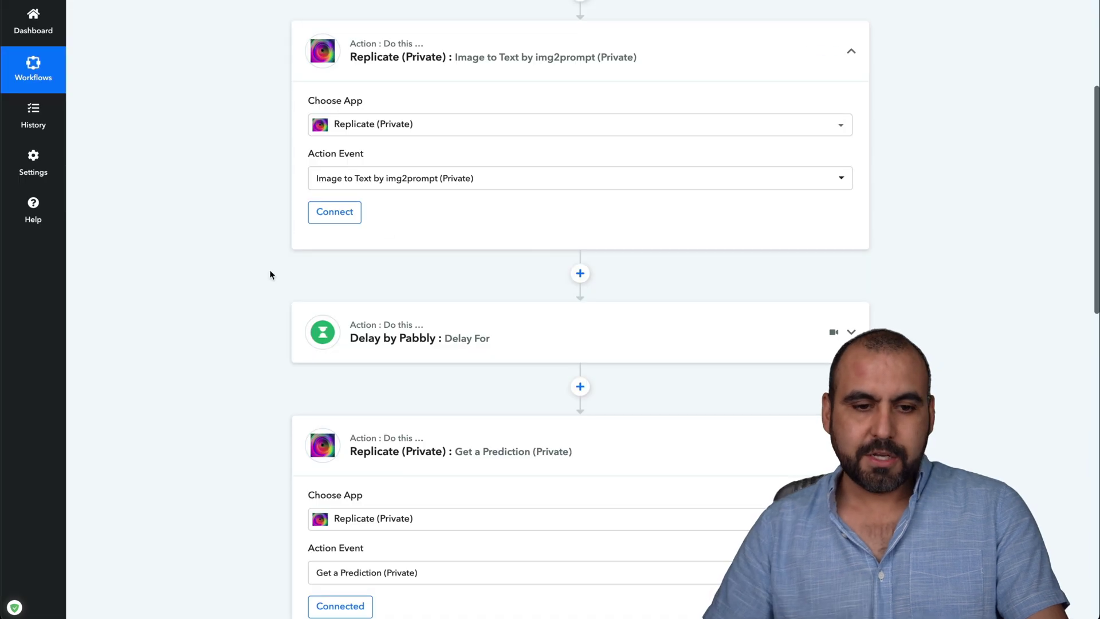
left_click(335, 212)
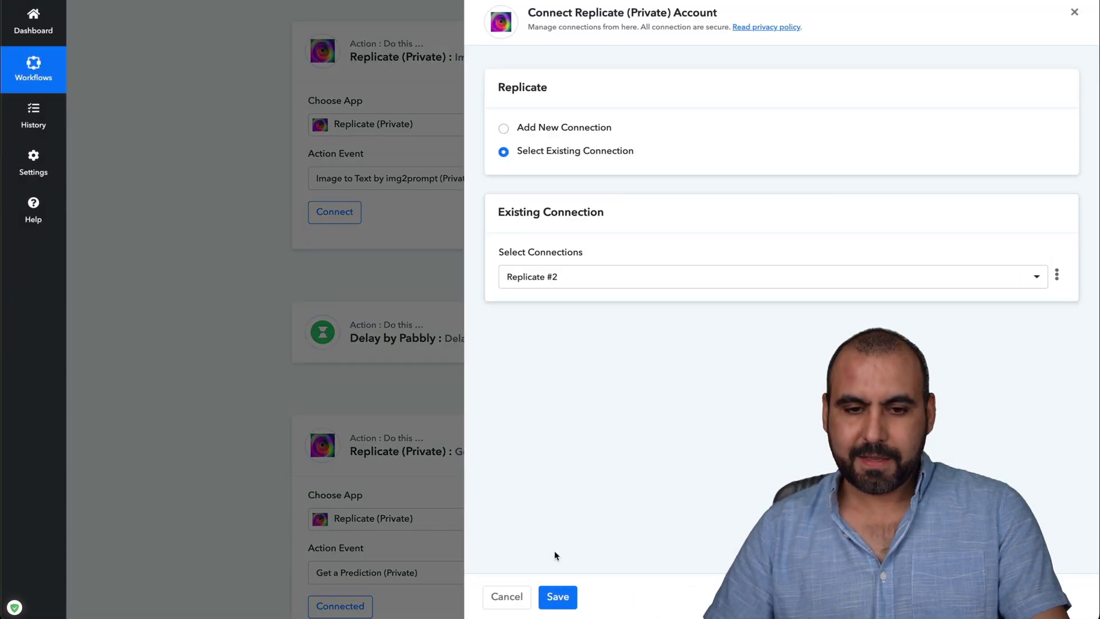
left_click(561, 599)
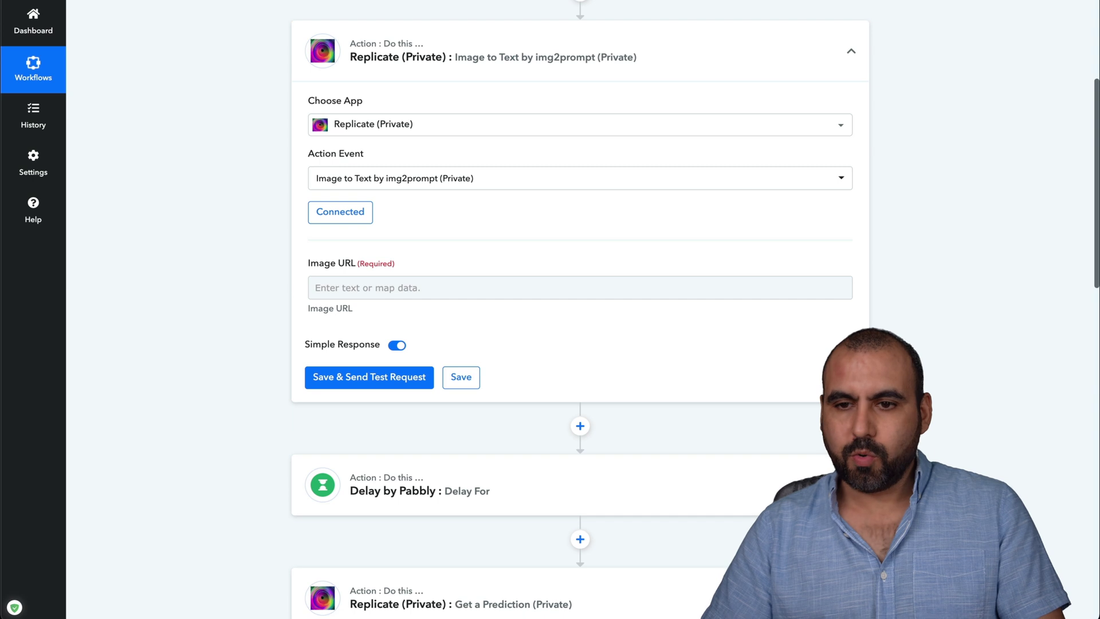
Copy the generated temple image's address from Replicate and paste it into Image URL.
left_click(630, 1)
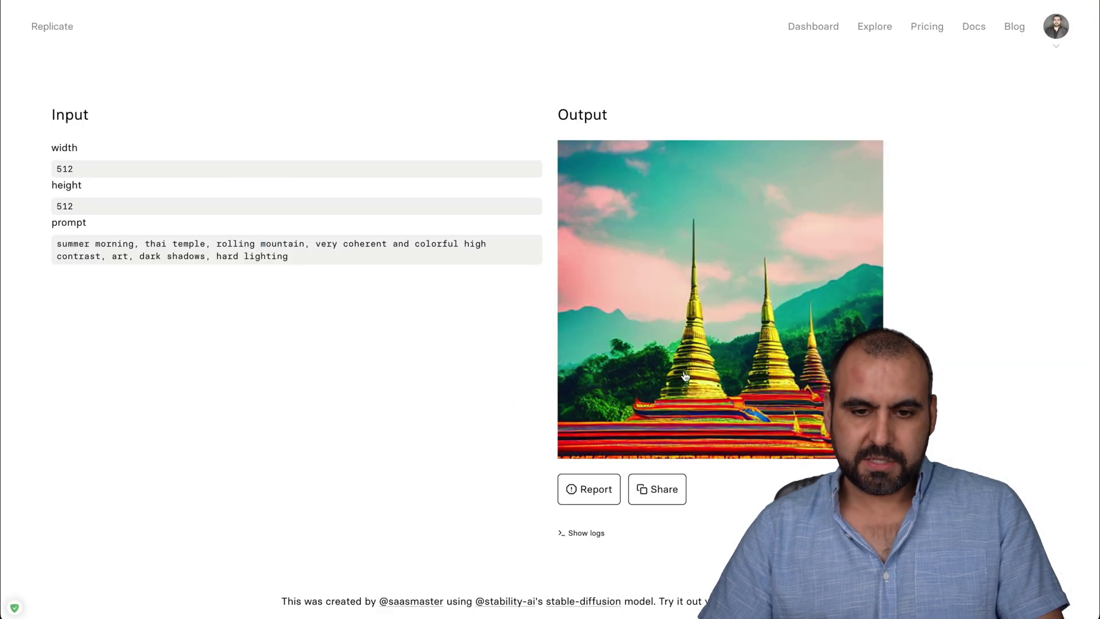
right_click(686, 315)
left_click(736, 463)
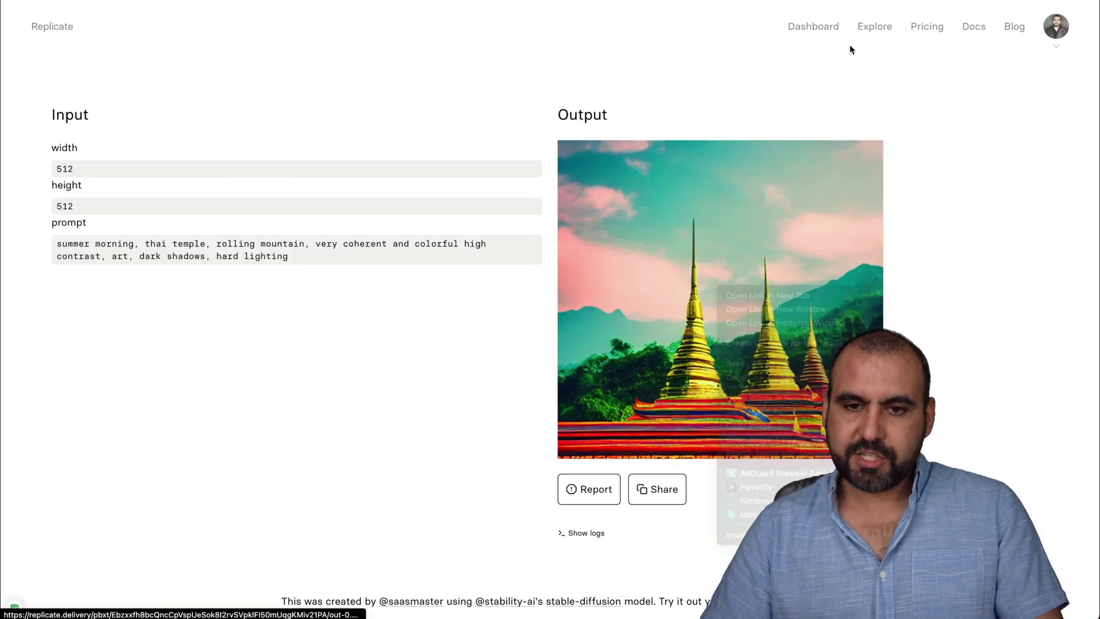
key("ctrl+Tab")
left_click(315, 294)
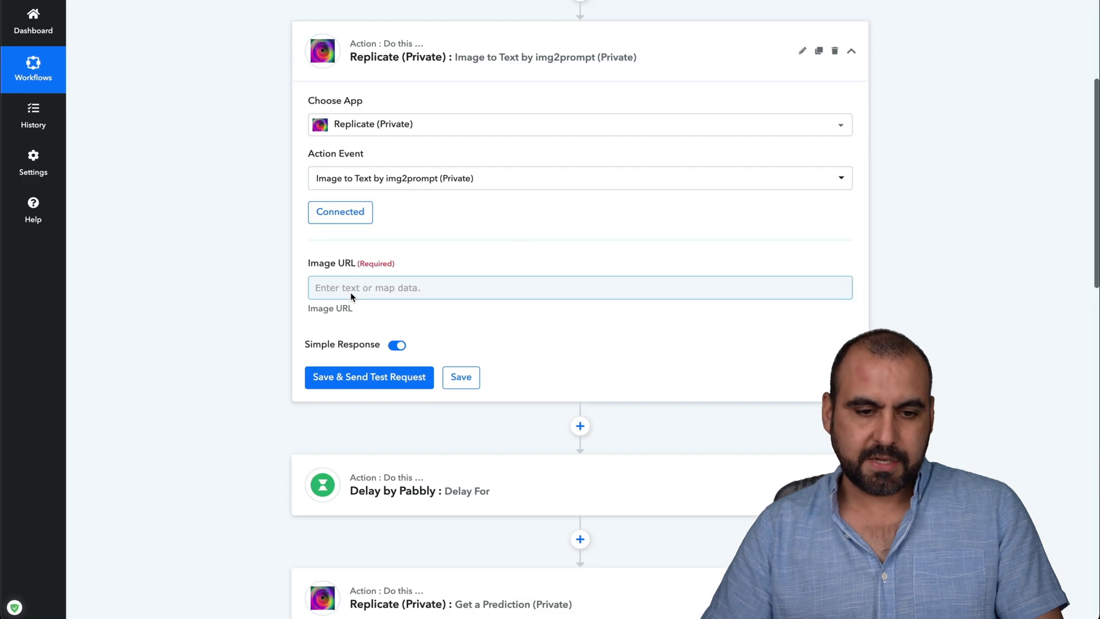
key("ctrl+v")
Send the img2prompt test request with the temple image URL and review the starting response.
left_click(222, 297)
left_click(382, 378)
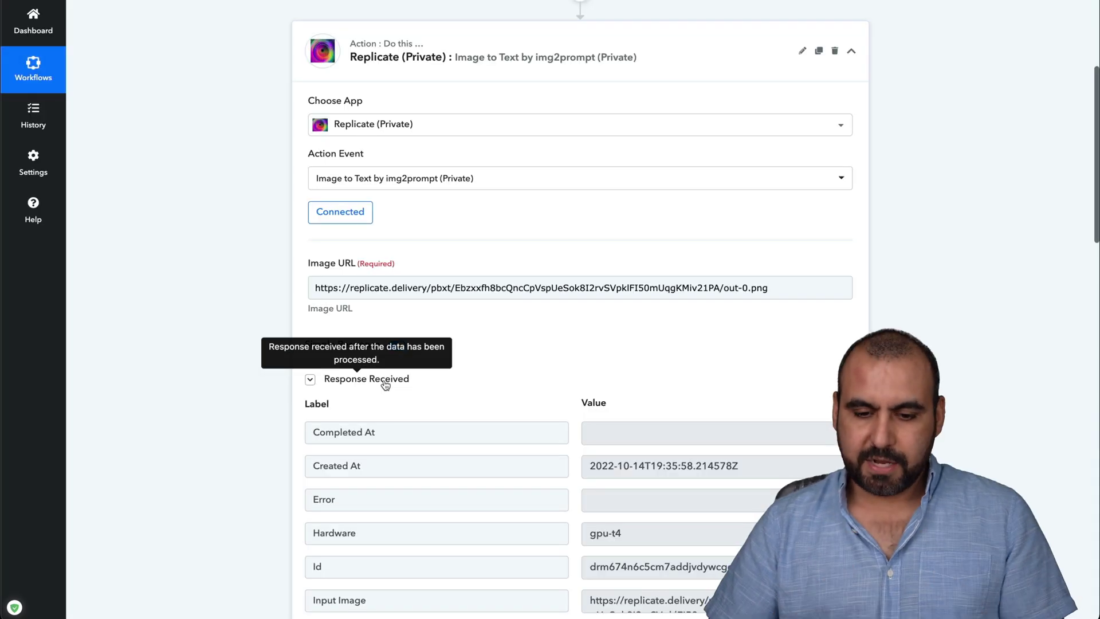
scroll(518, 424, "down", 2)
scroll(518, 424, "down", 1)
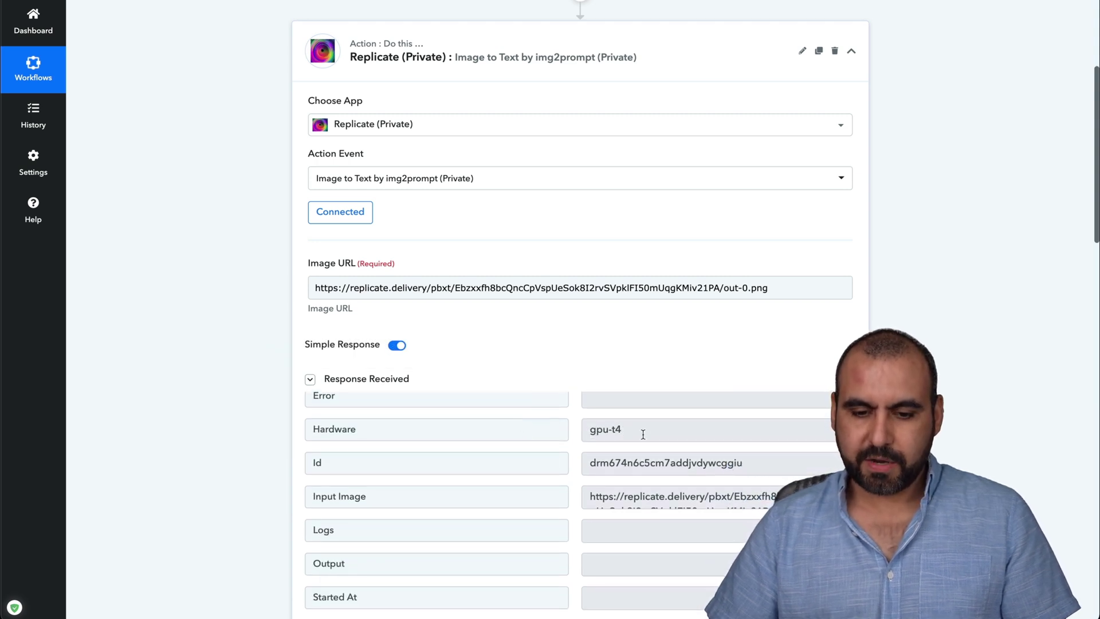
scroll(654, 490, "down", 1)
scroll(654, 490, "down", 3)
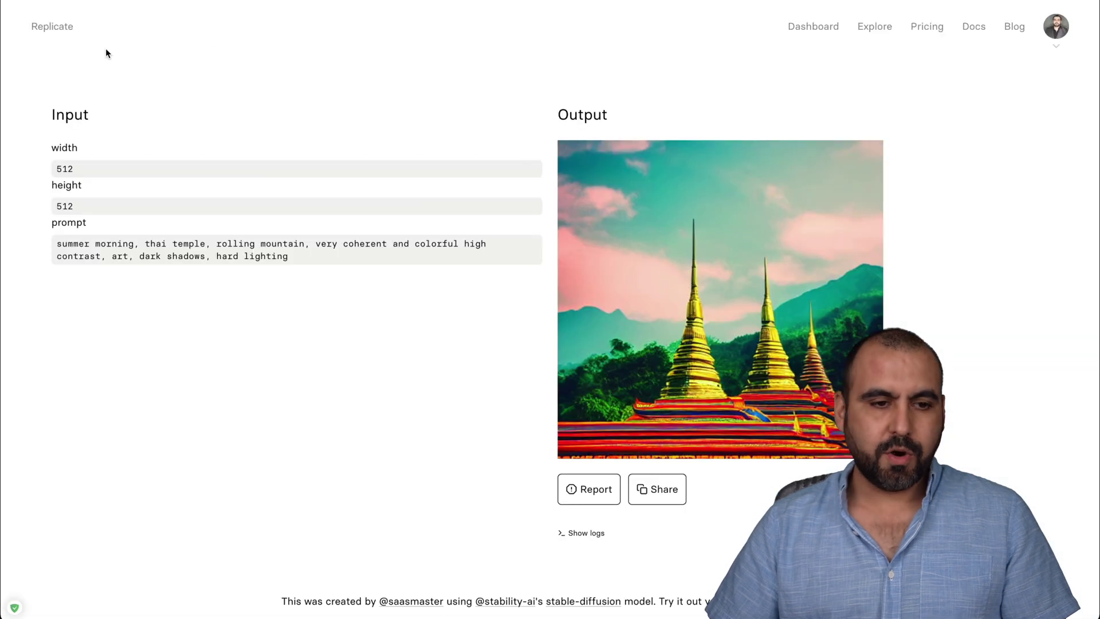
Refresh the Replicate dashboard and open the img2prompt prediction to read its 'large building with many spires' caption.
left_click(813, 26)
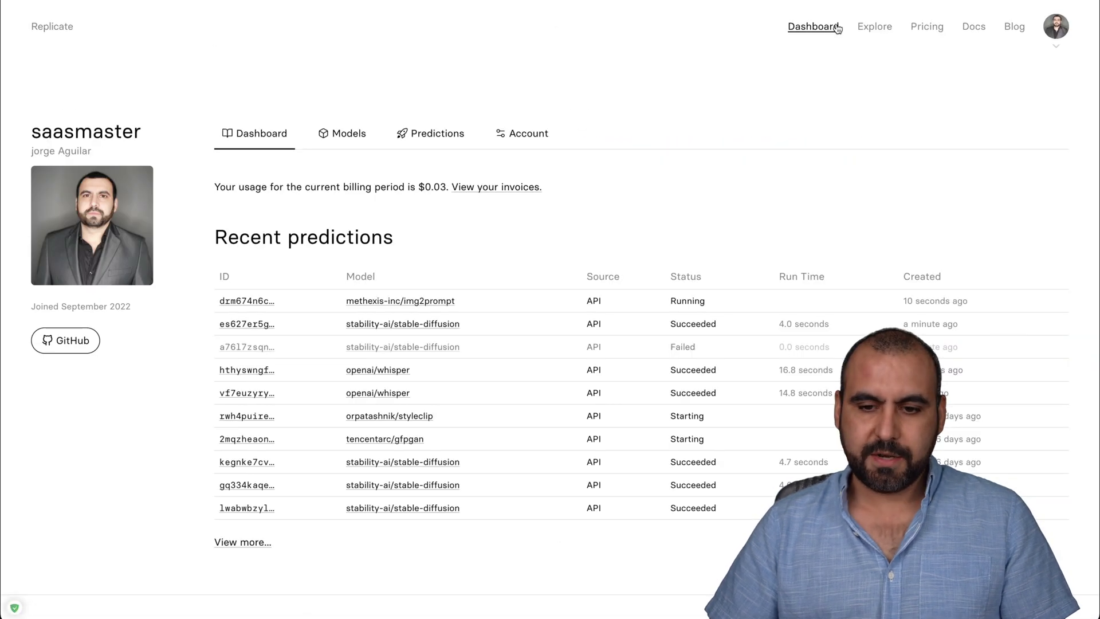
key("super+r")
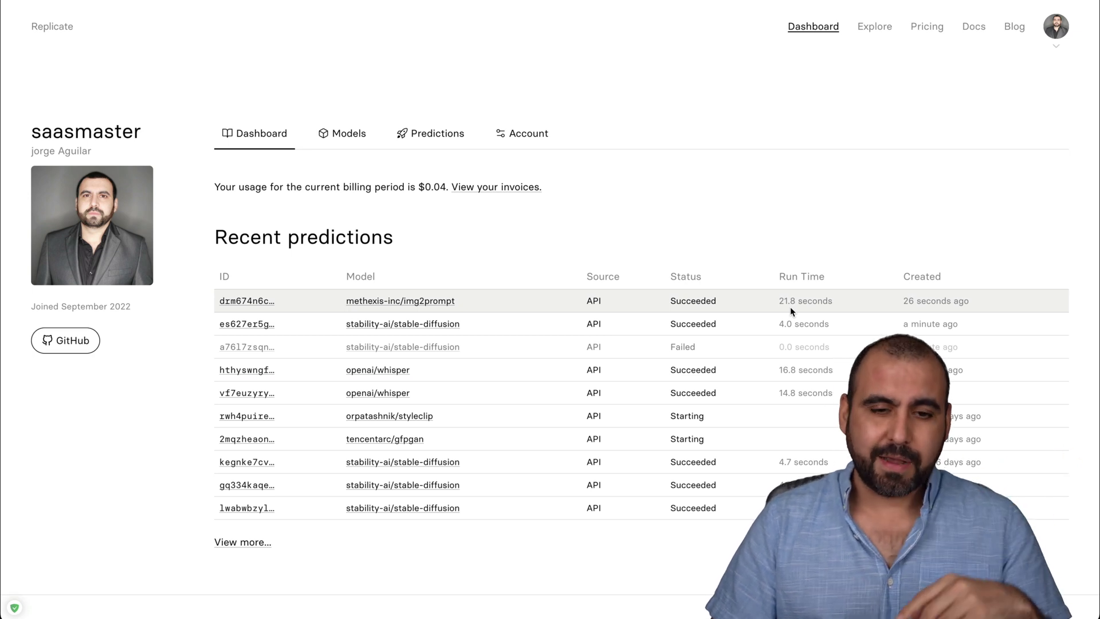
left_click(258, 302)
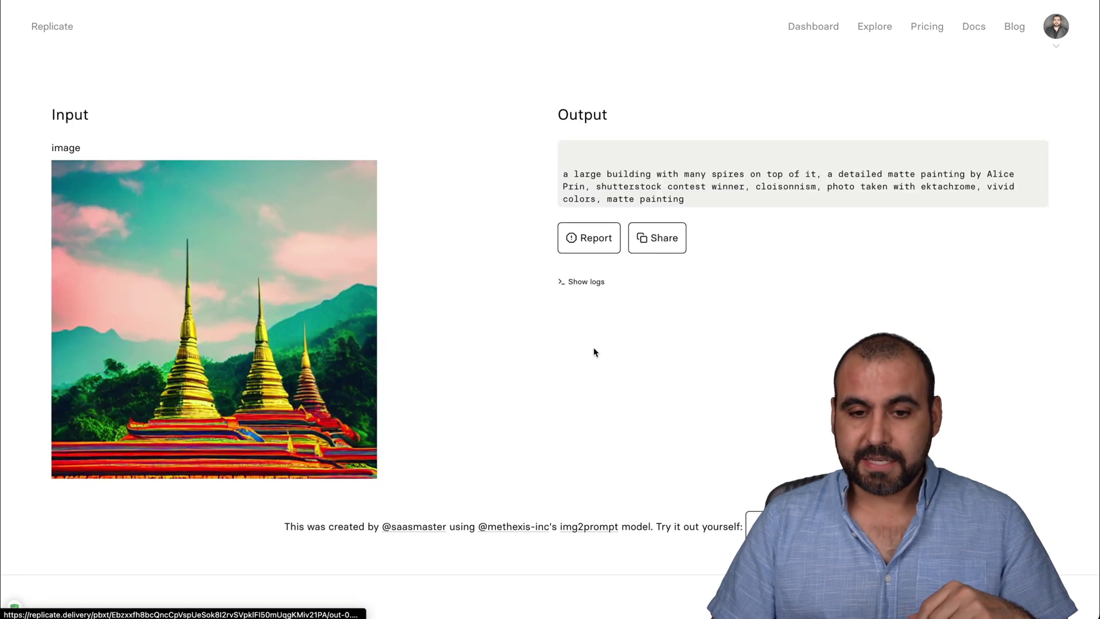
triple_click(582, 168)
left_click(761, 209)
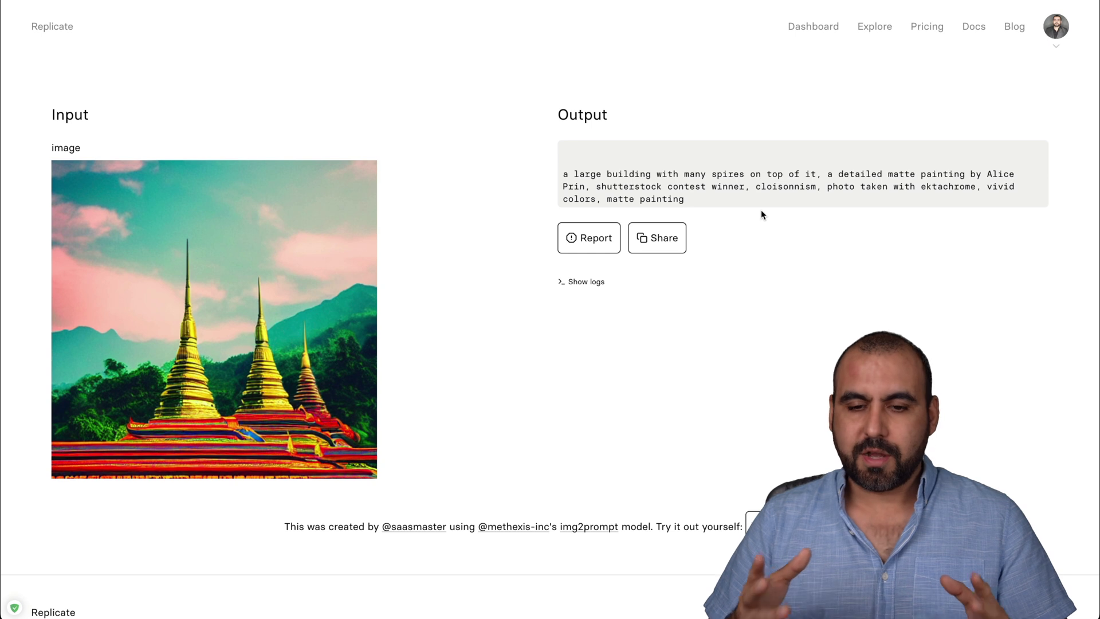
left_click_drag(694, 202, 574, 171)
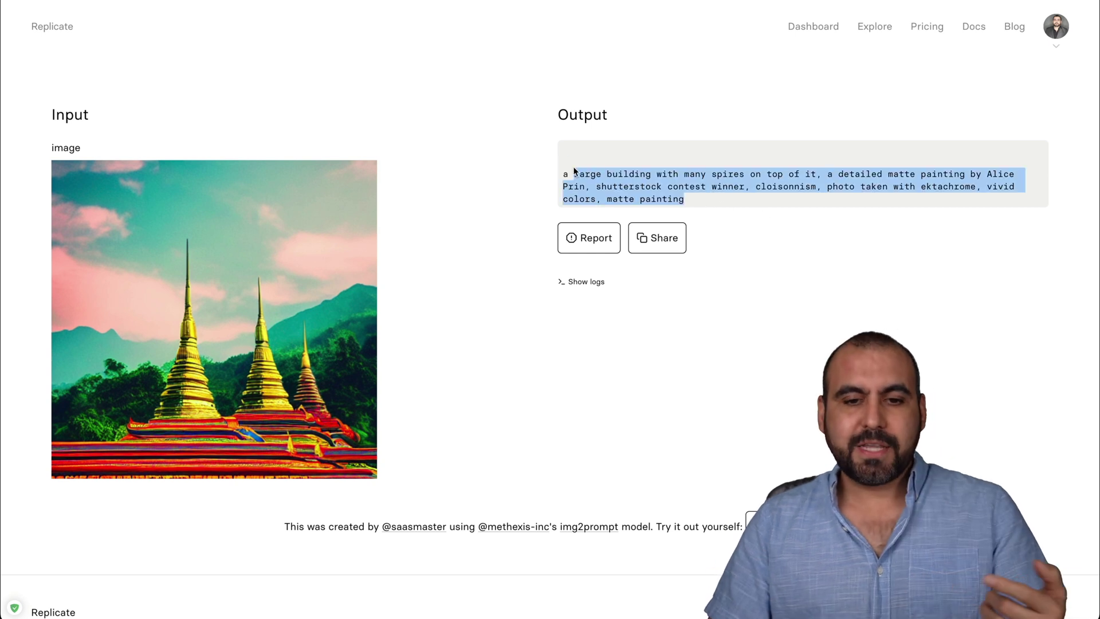
left_click(624, 182)
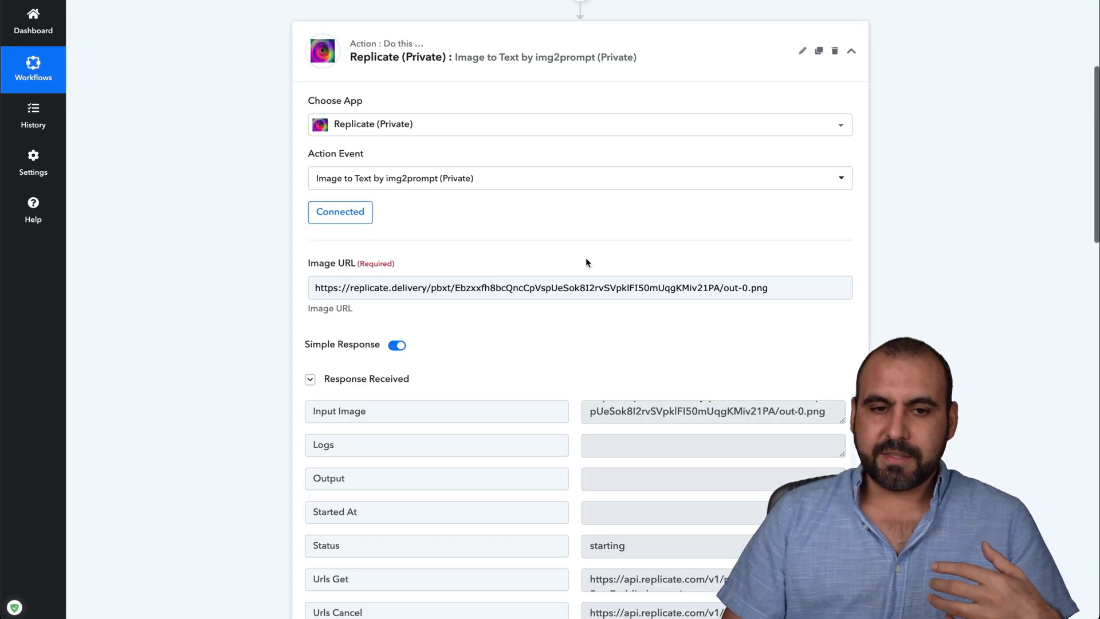
Change the Replicate step's action event to Image Restoration with Microsoft.
scroll(585, 257, "up", 1)
scroll(578, 248, "up", 1)
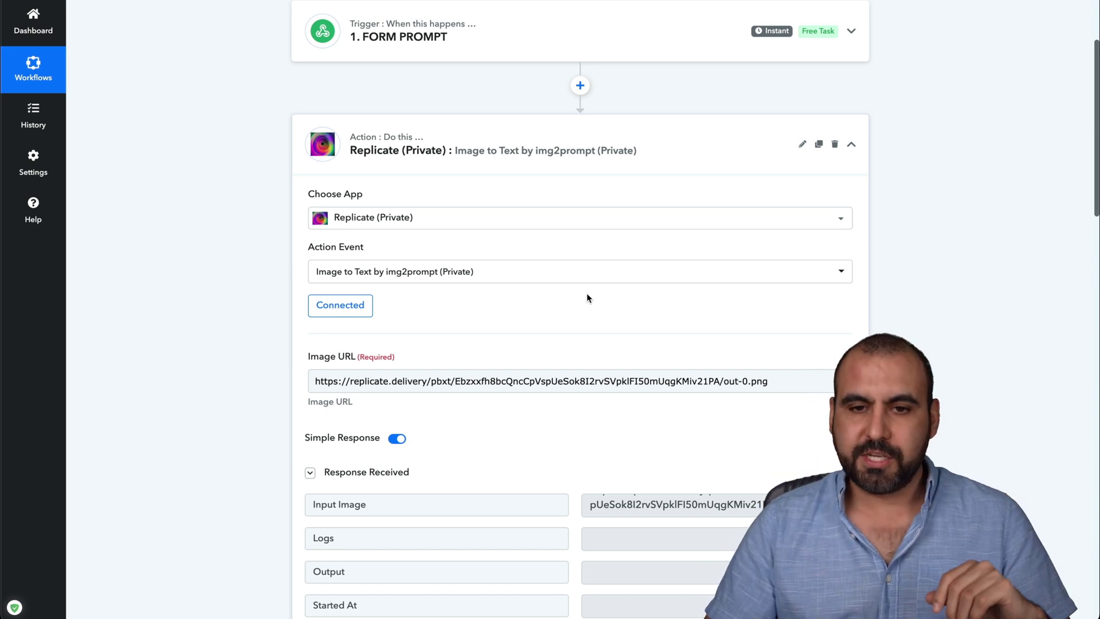
left_click(477, 274)
scroll(500, 439, "down", 1)
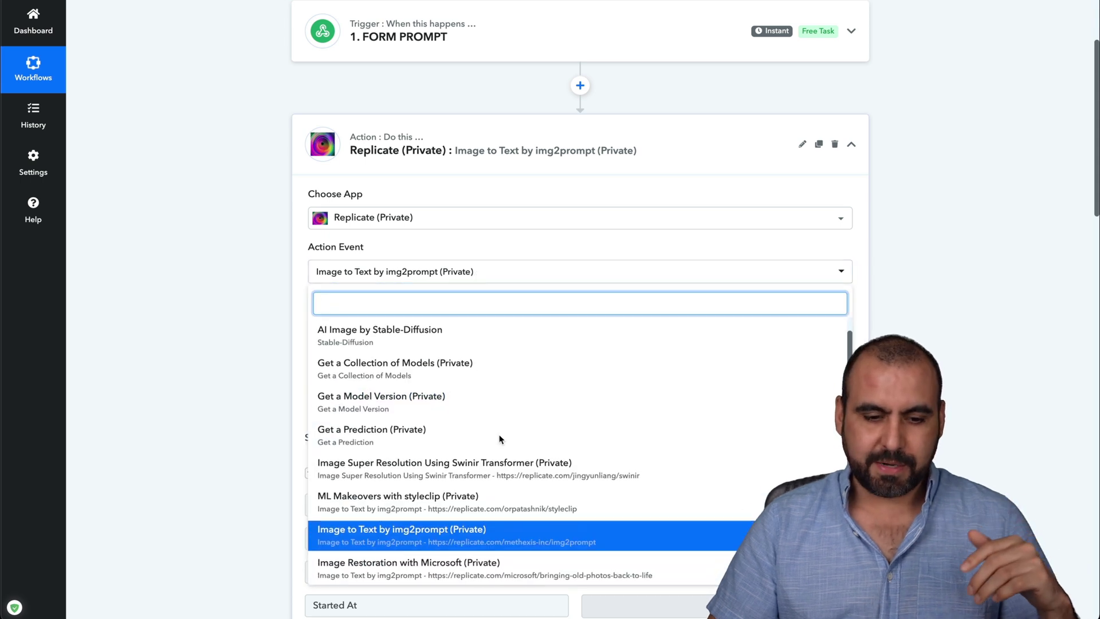
scroll(500, 440, "down", 2)
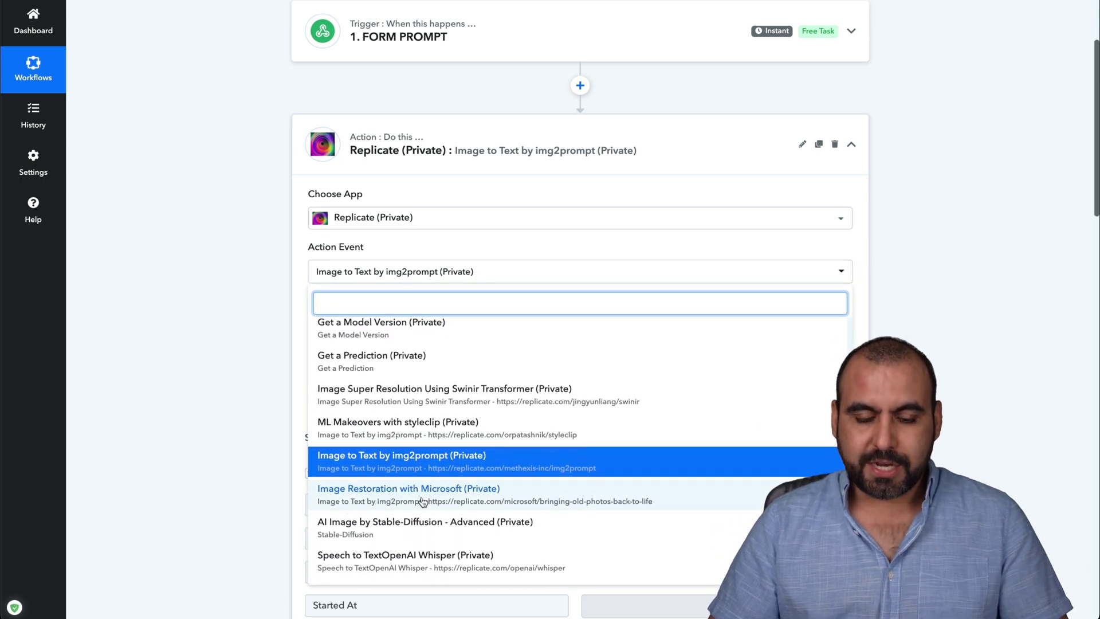
left_click(503, 491)
Connect the step to the existing Replicate #2 account and select the Image URL field.
left_click(335, 305)
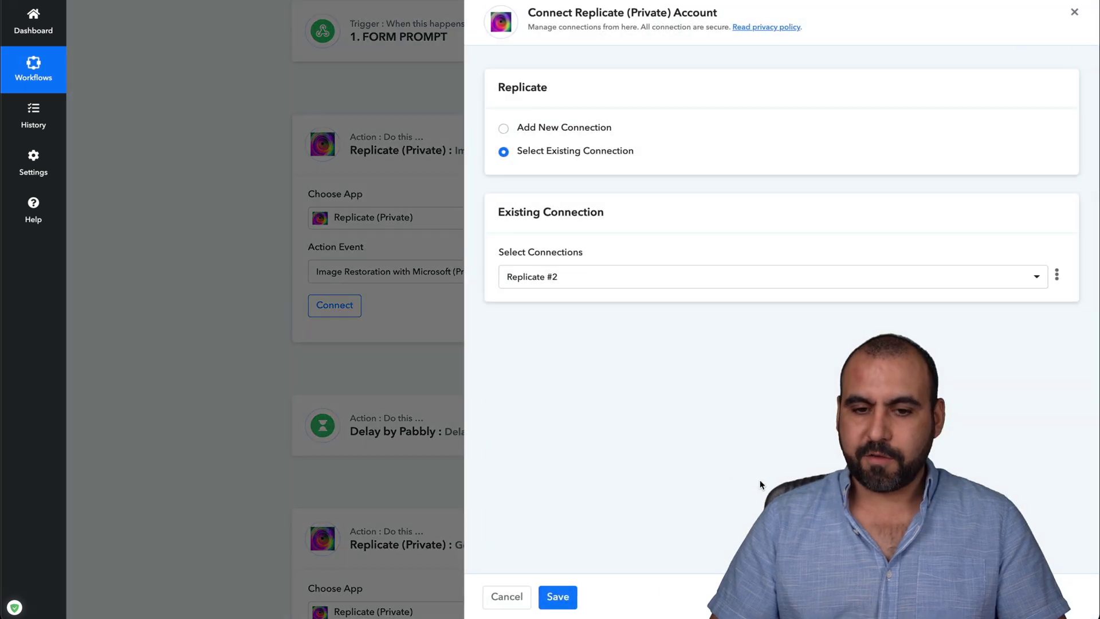
left_click(542, 596)
scroll(401, 275, "down", 3)
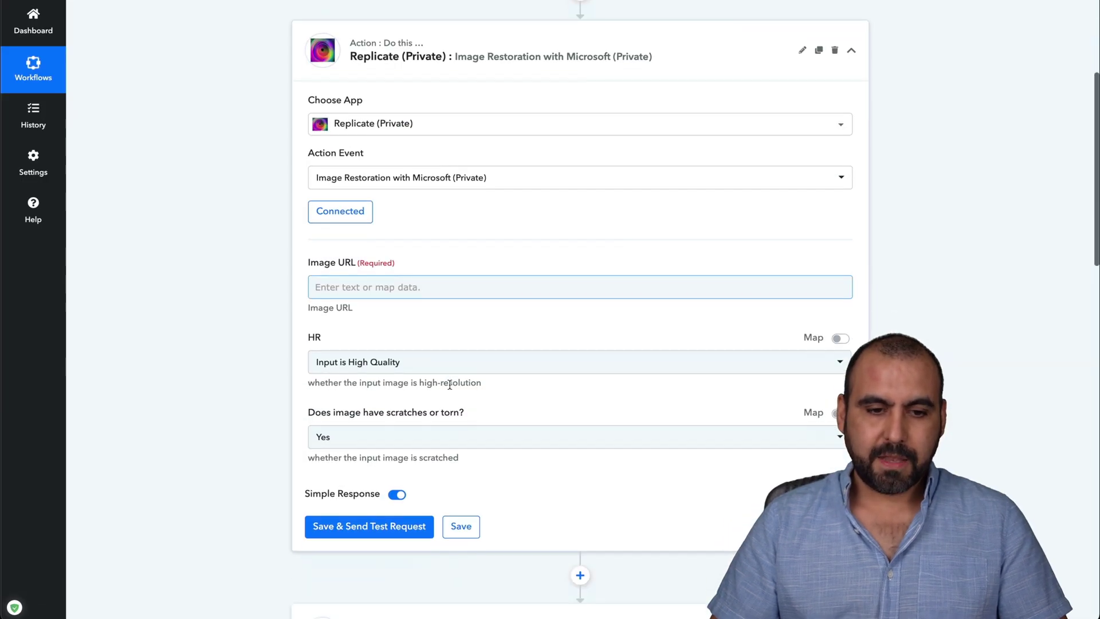
left_click(371, 235)
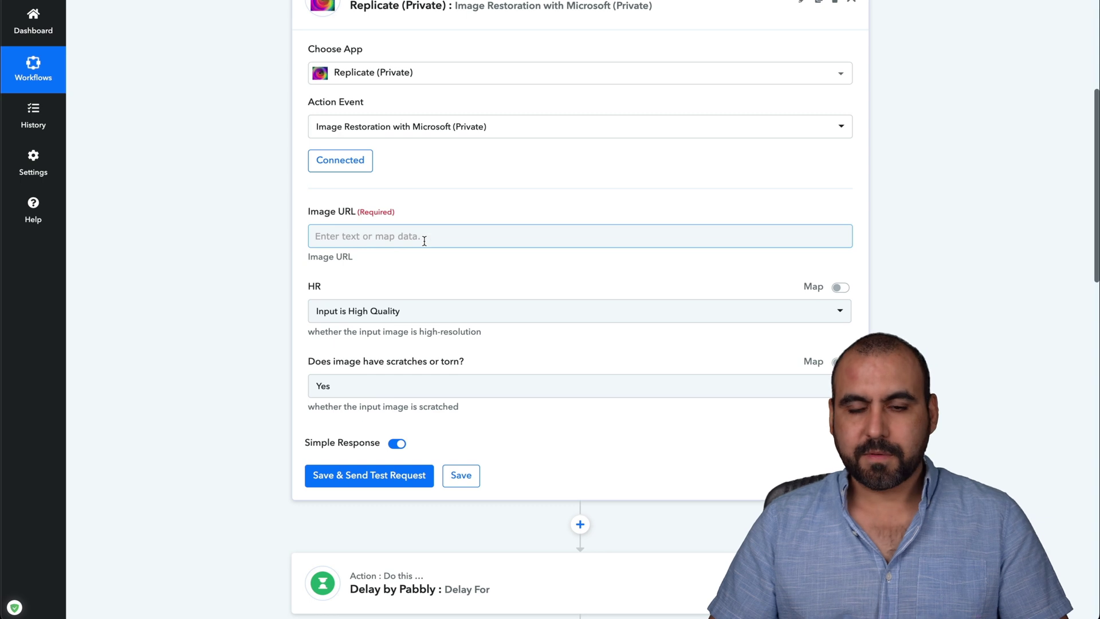
left_click(669, 185)
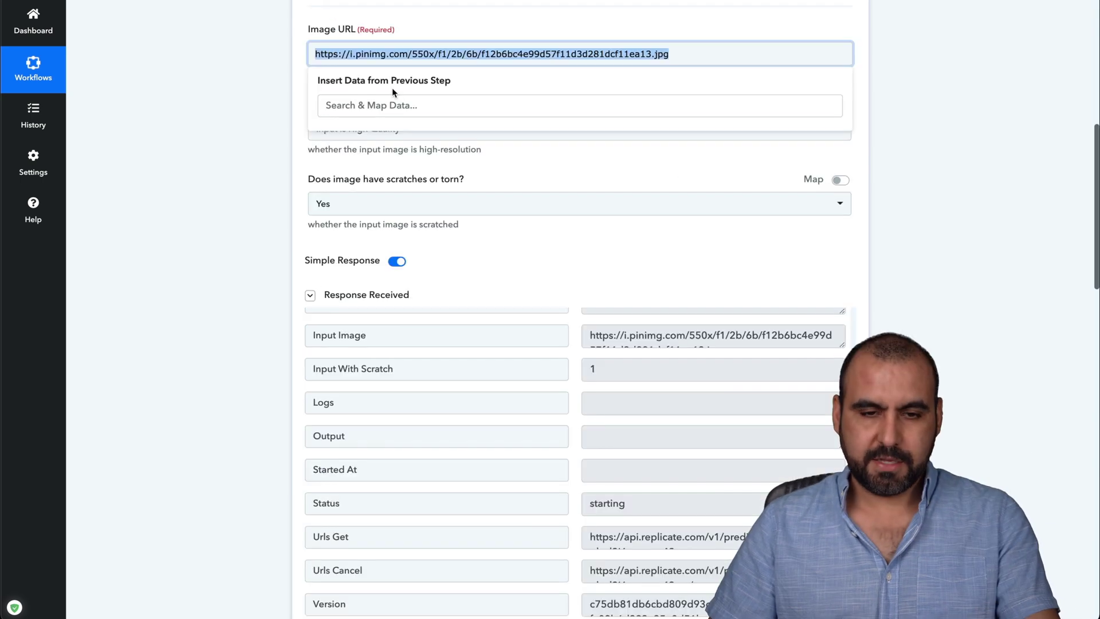
Paste the colorize.jpg URL into Image URL and send the restoration test request.
type("https://petapixel.com/assets/uploads/2019/03/colorize.jpg")
left_click(243, 136)
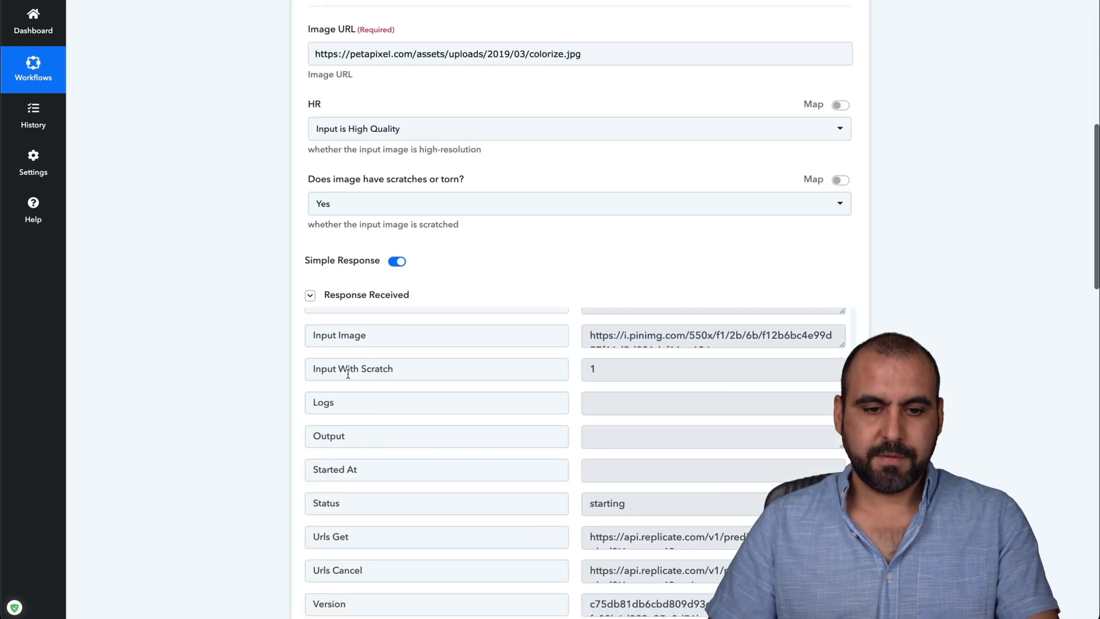
scroll(339, 401, "down", 6)
left_click(363, 306)
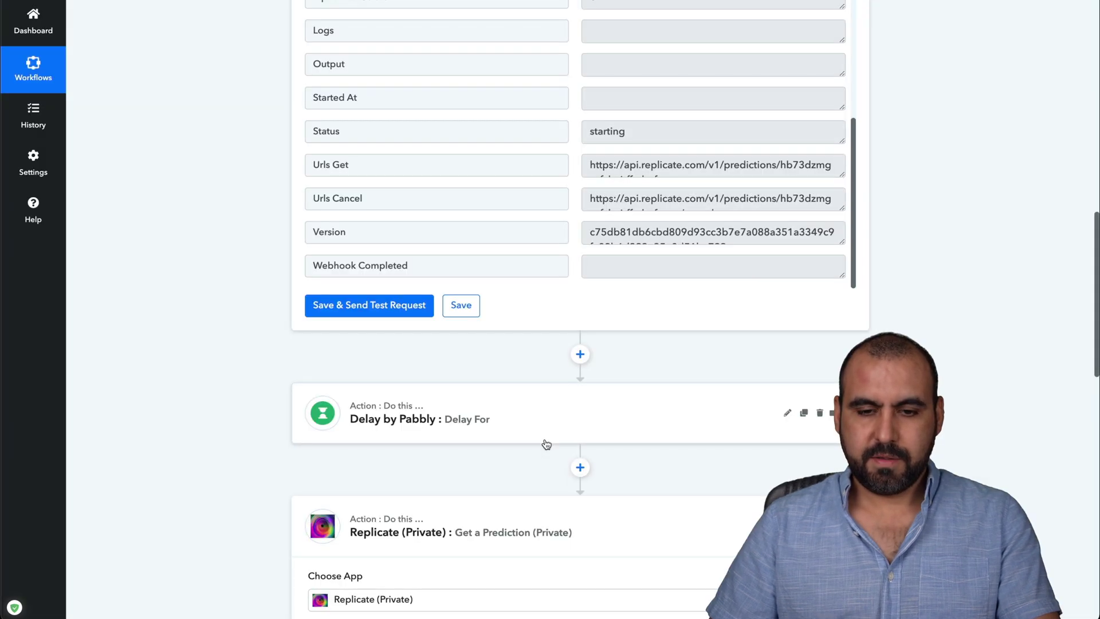
scroll(546, 444, "up", 4)
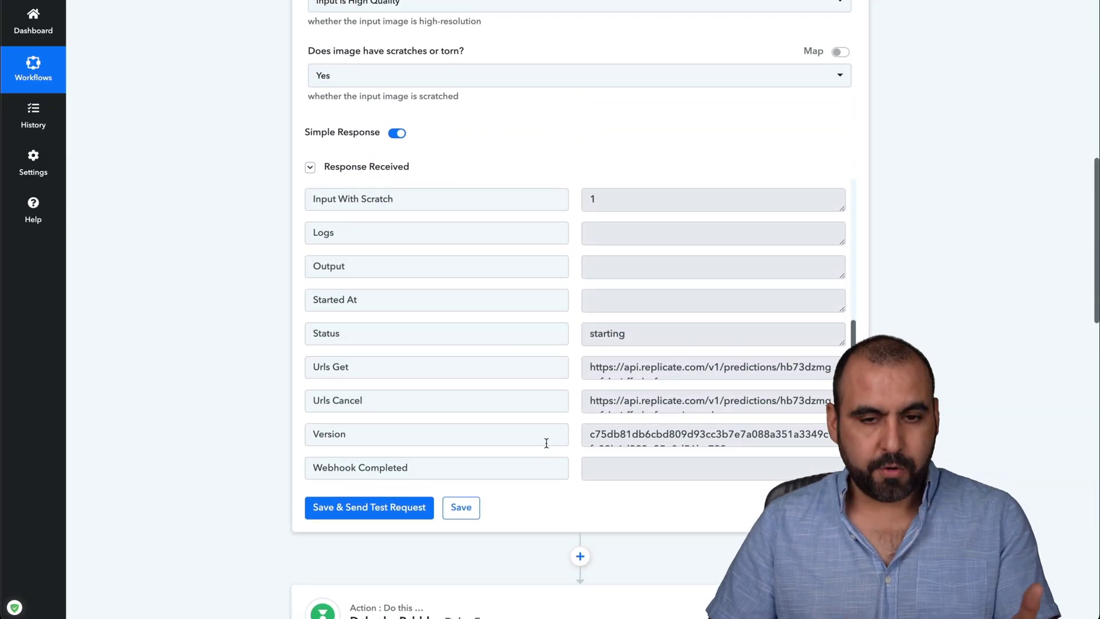
key("ctrl+Tab")
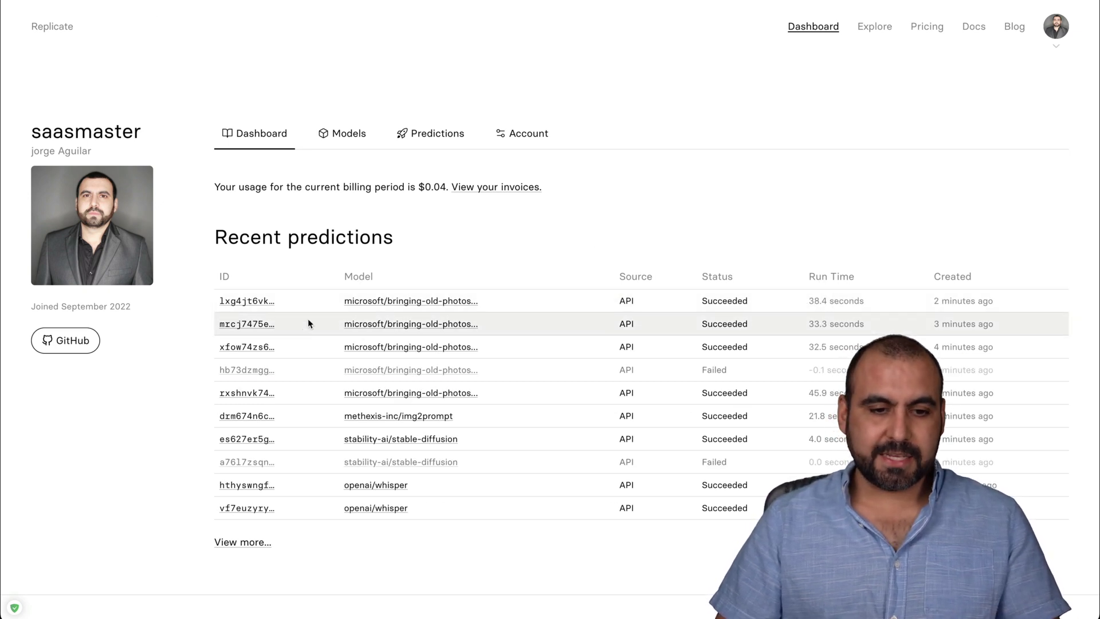
Open the couple photo restoration prediction and copy its restored output image's address.
left_click(253, 304)
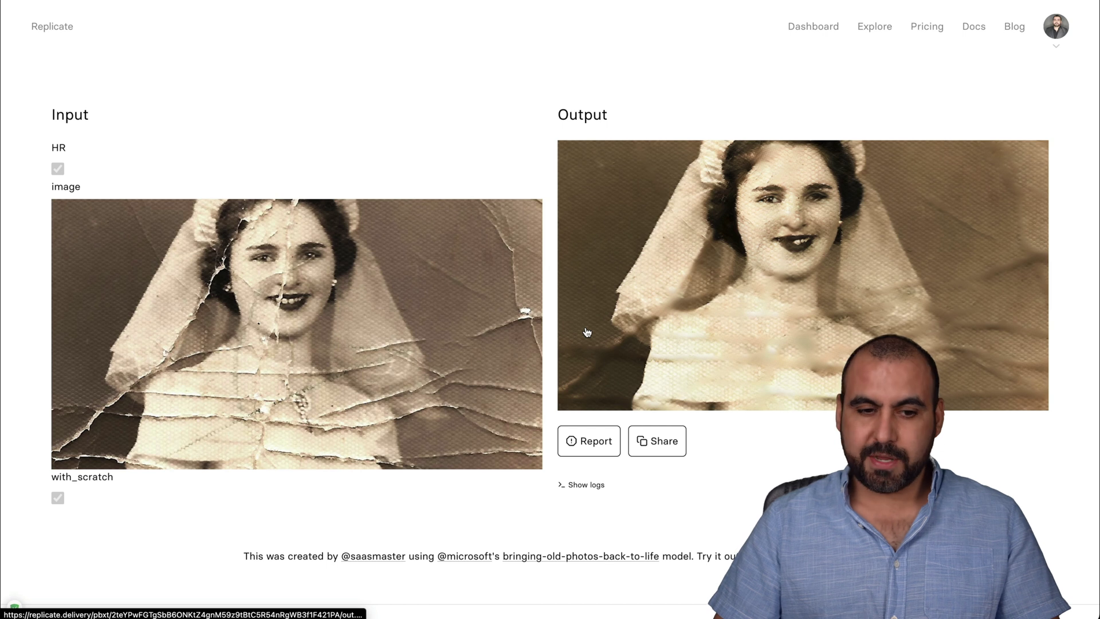
scroll(588, 333, "left", 5)
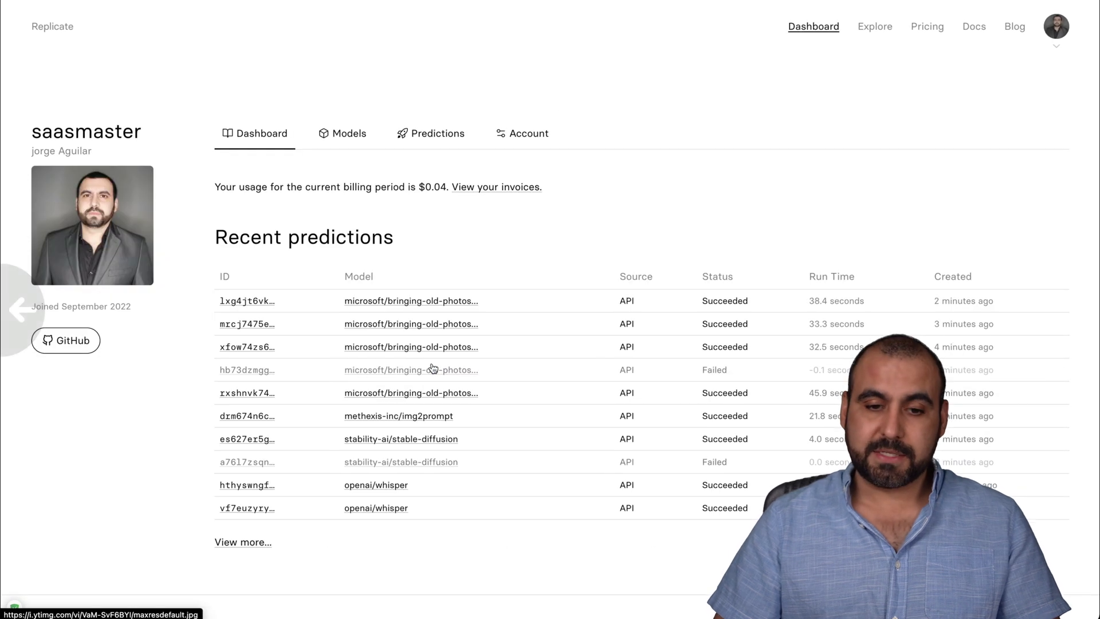
left_click(255, 325)
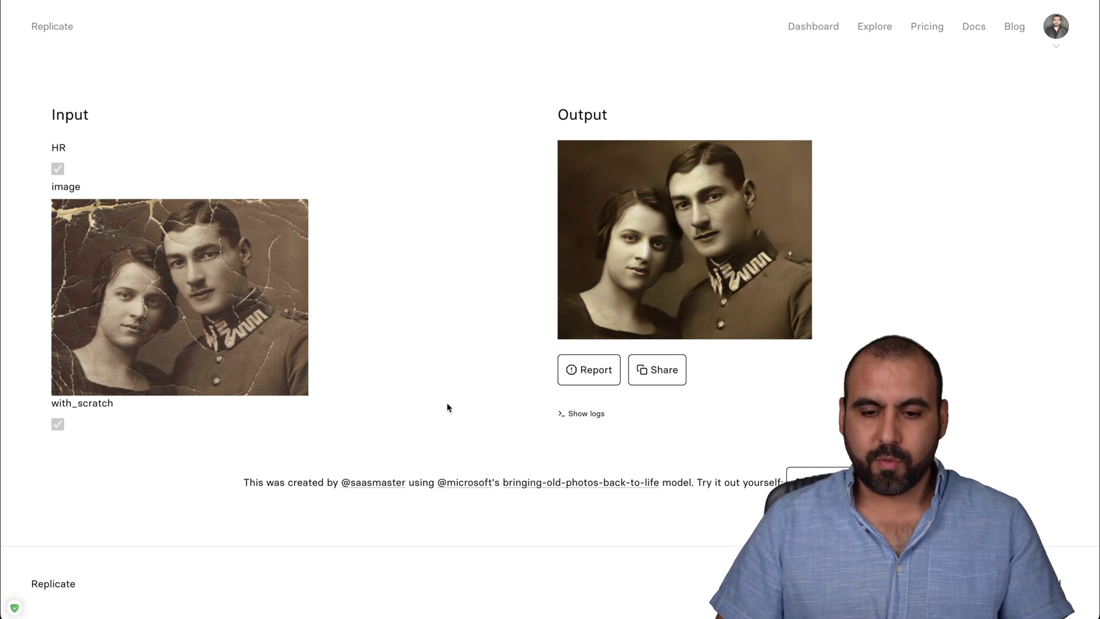
scroll(447, 406, "left", 5)
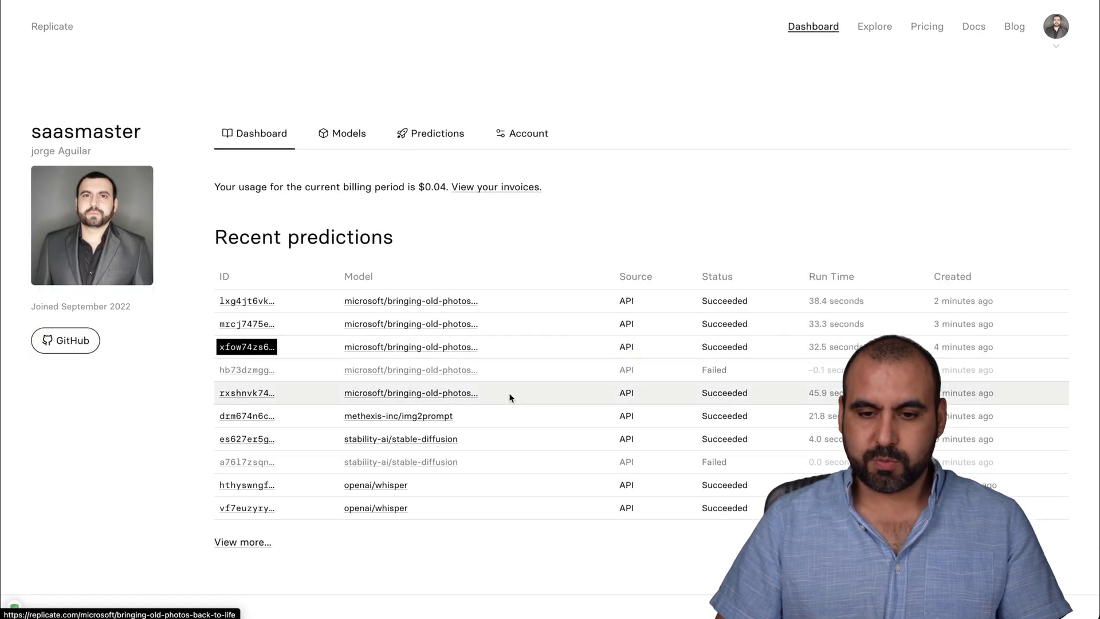
scroll(509, 394, "right", 5)
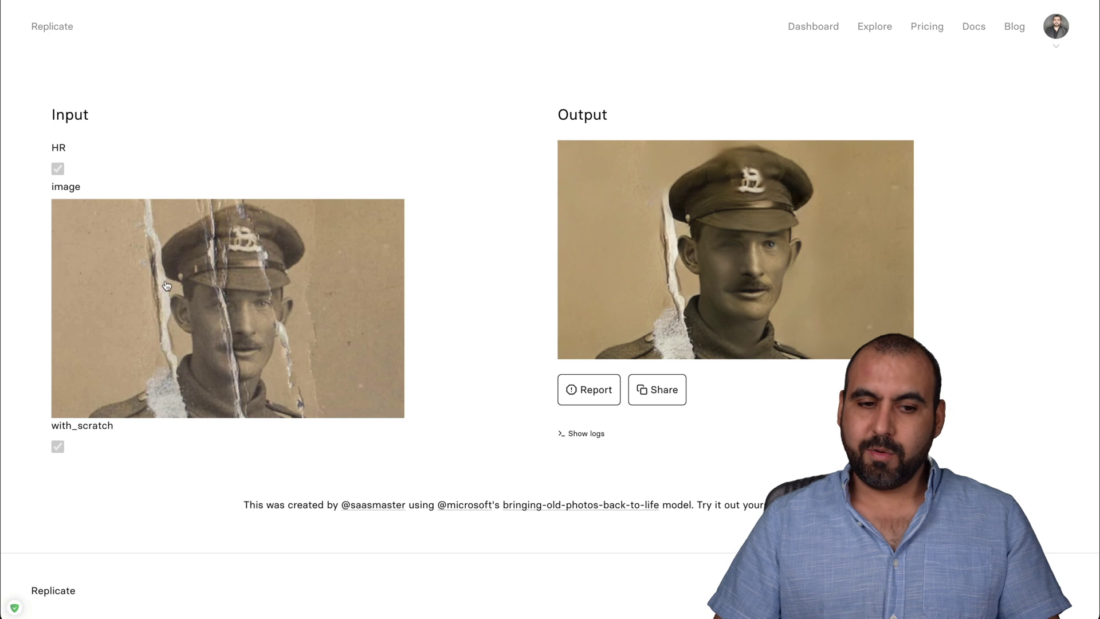
scroll(347, 333, "left", 5)
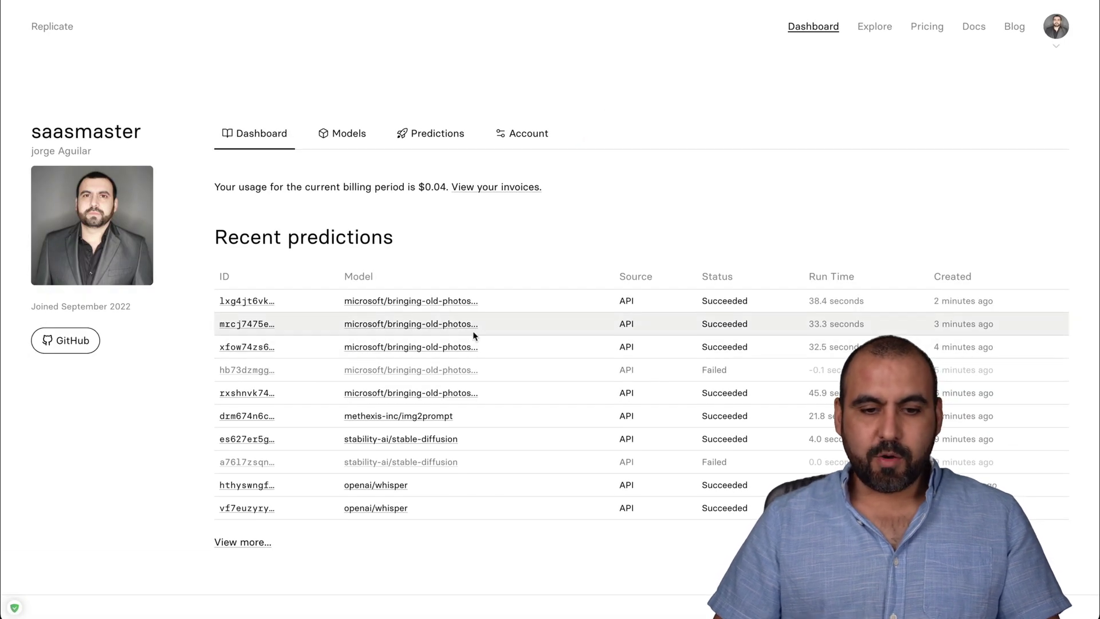
left_click(258, 325)
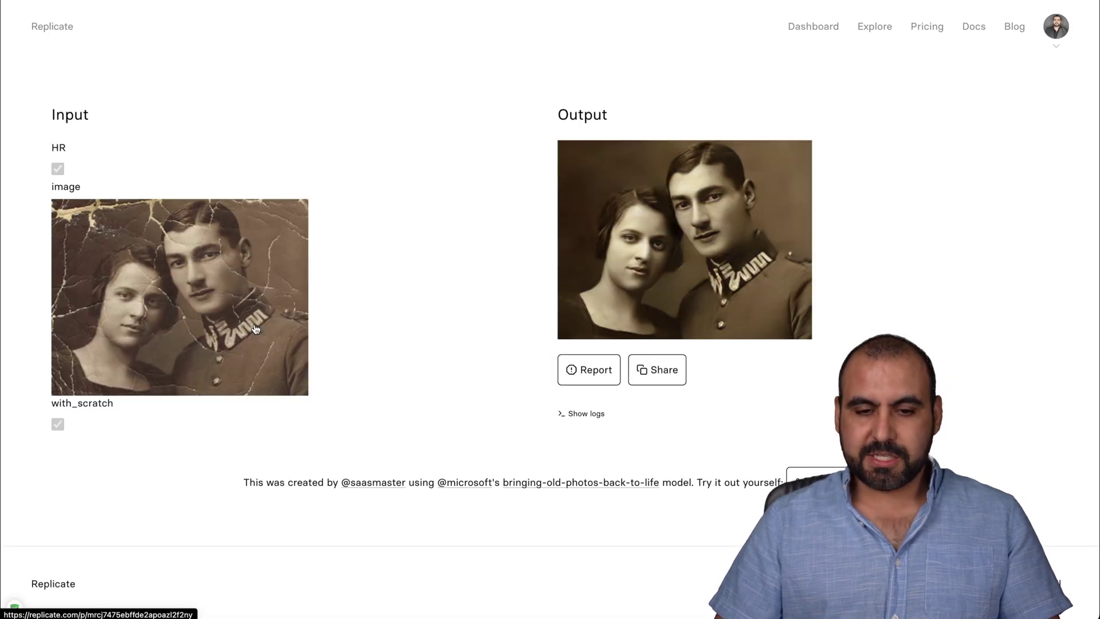
right_click(698, 261)
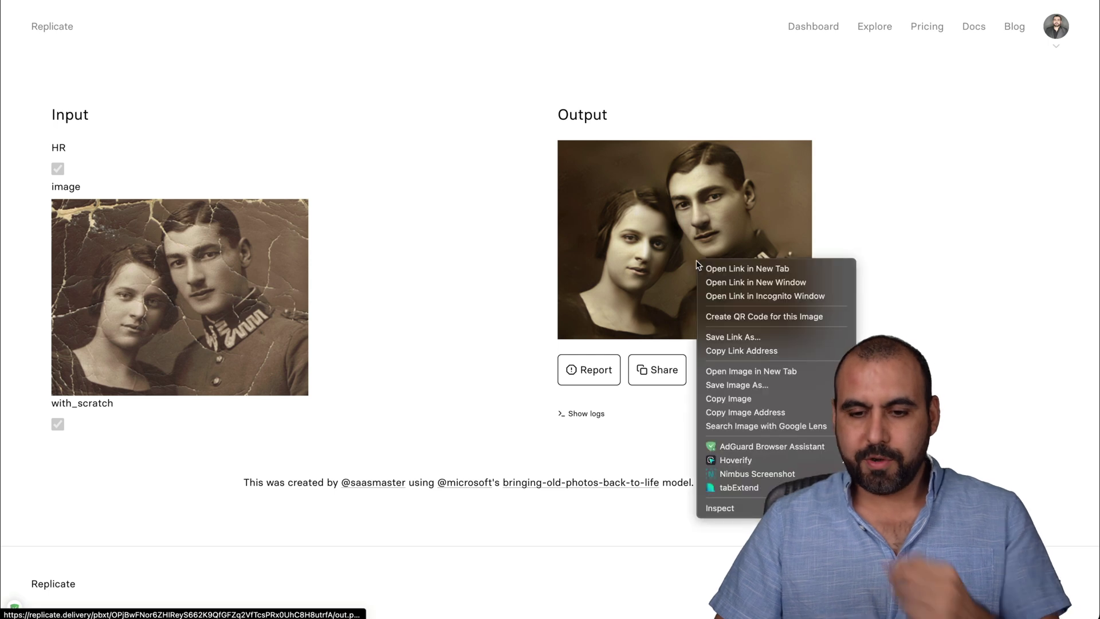
left_click(755, 413)
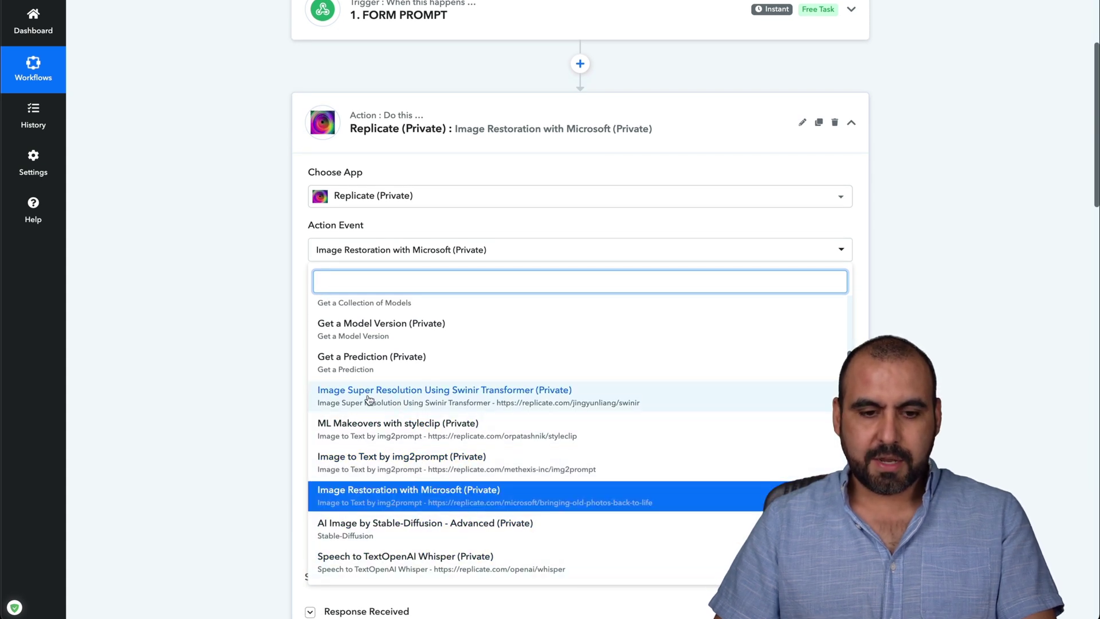
Switch the step to Swinir Transformer super-resolution, paste the out.png URL, and send a test request.
left_click(422, 400)
left_click(335, 291)
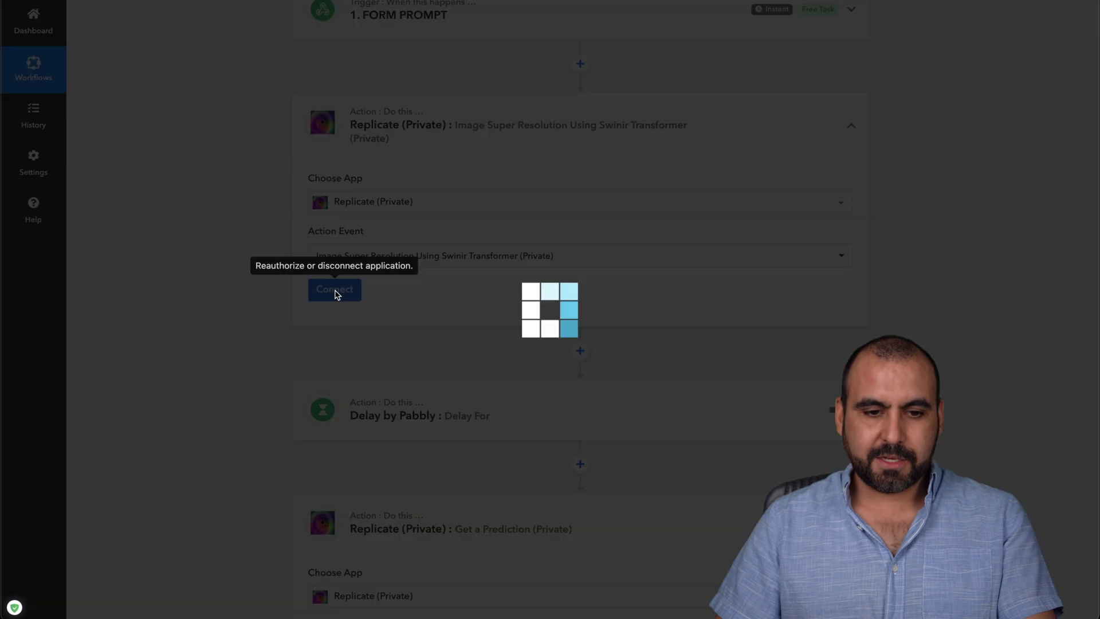
left_click(576, 599)
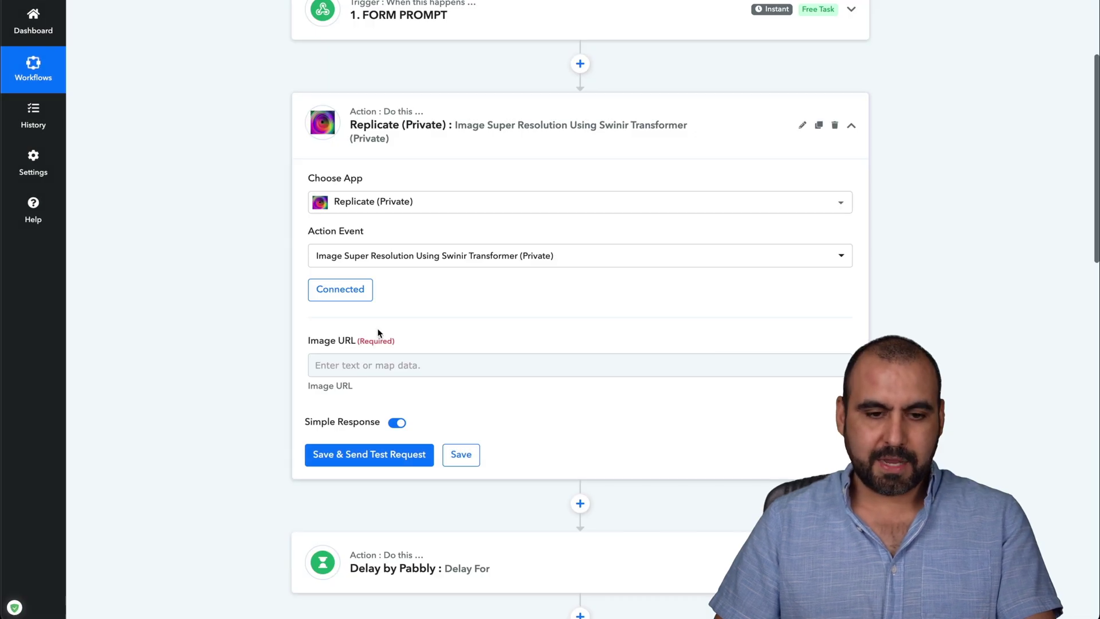
left_click(376, 368)
type("https://replicate.delivery/pbxt/OPjBwFNor6ZHIReyS662K9QfGFZq2VfTcsPRx0UhC8H8utrfA/out.png")
left_click(383, 456)
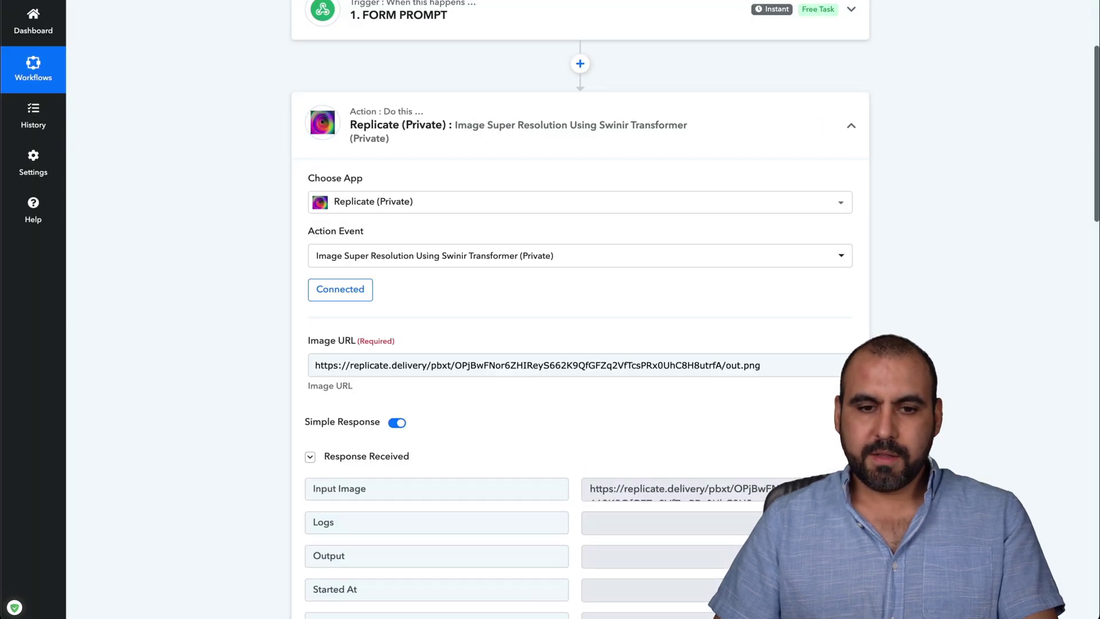
key("alt+Tab")
left_click(808, 27)
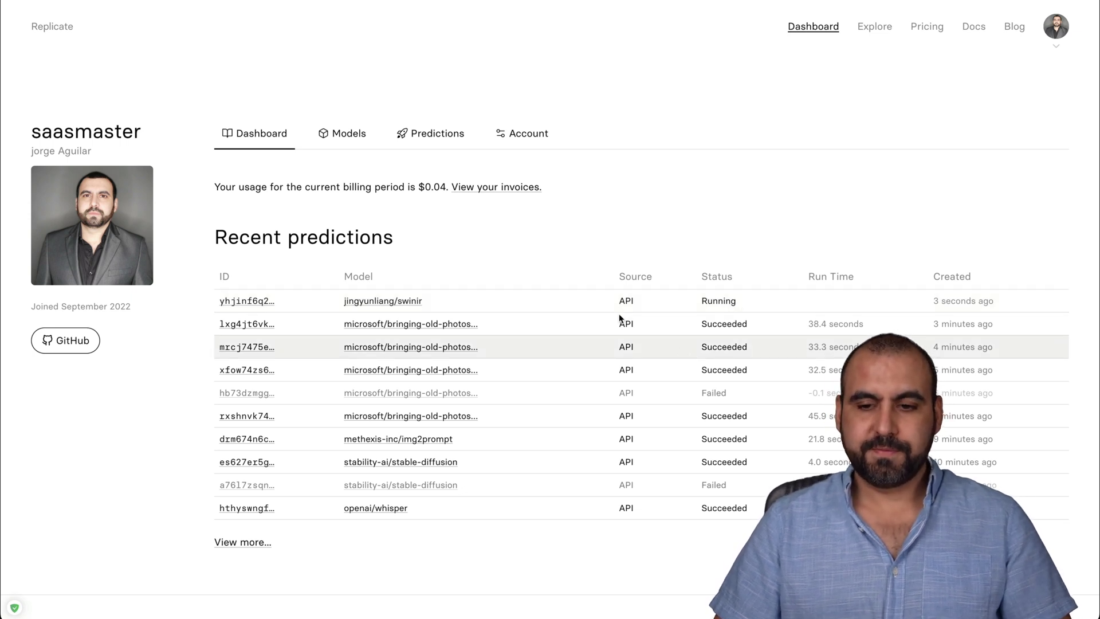
Refresh the dashboard and open the succeeded swinir prediction (4.3 s) to view the upscaled couple photo.
key("super+r")
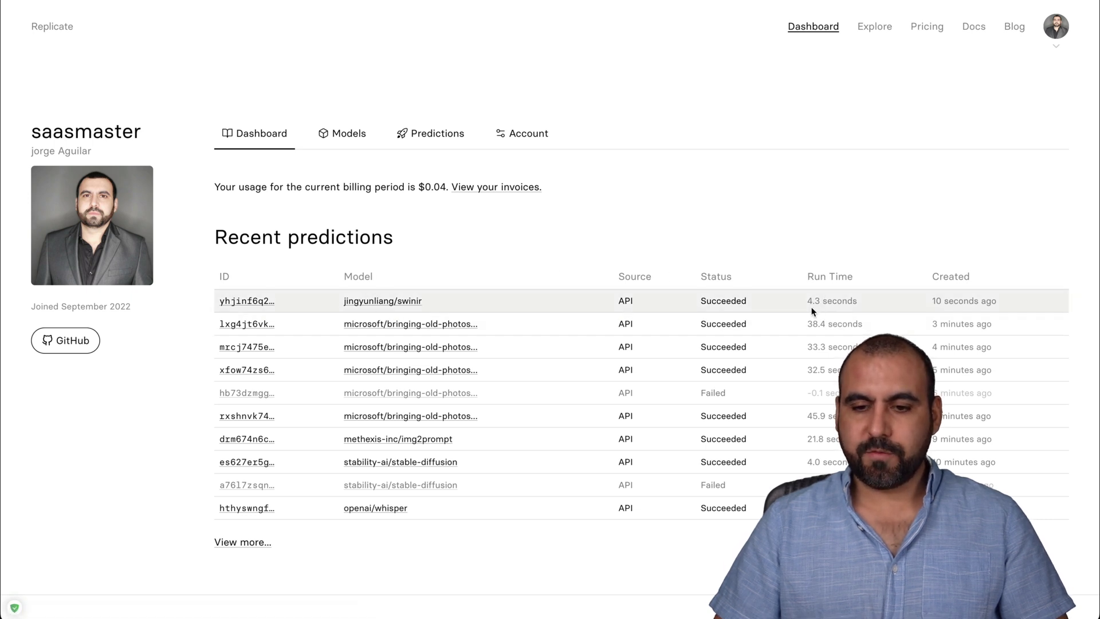
left_click(269, 300)
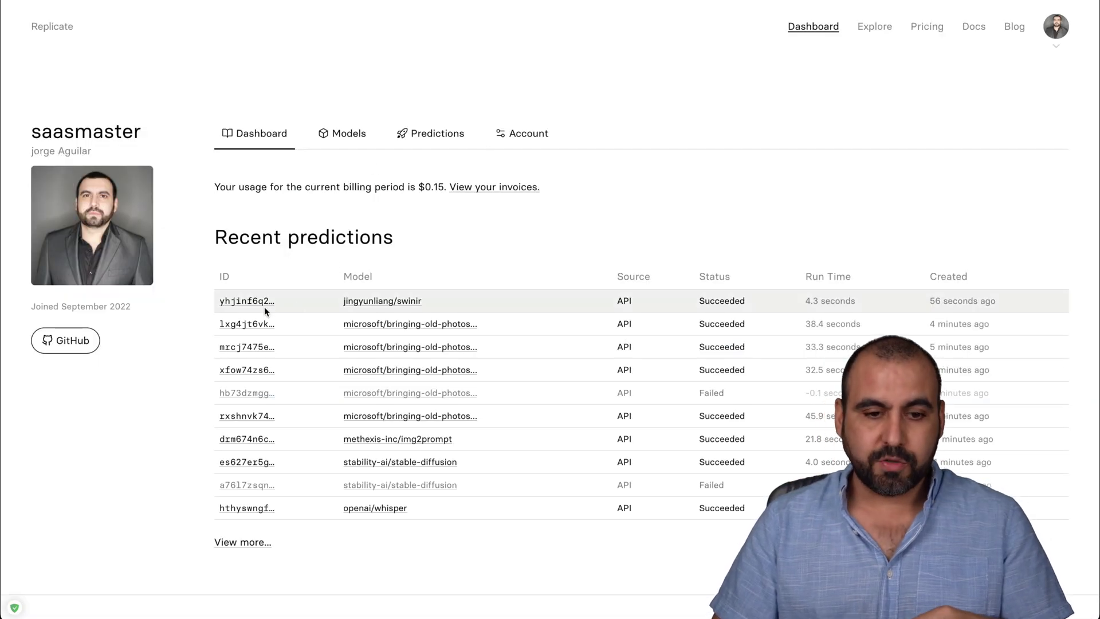
Open the jingyunliang/swinir model page and review its Run with API code examples.
left_click(400, 303)
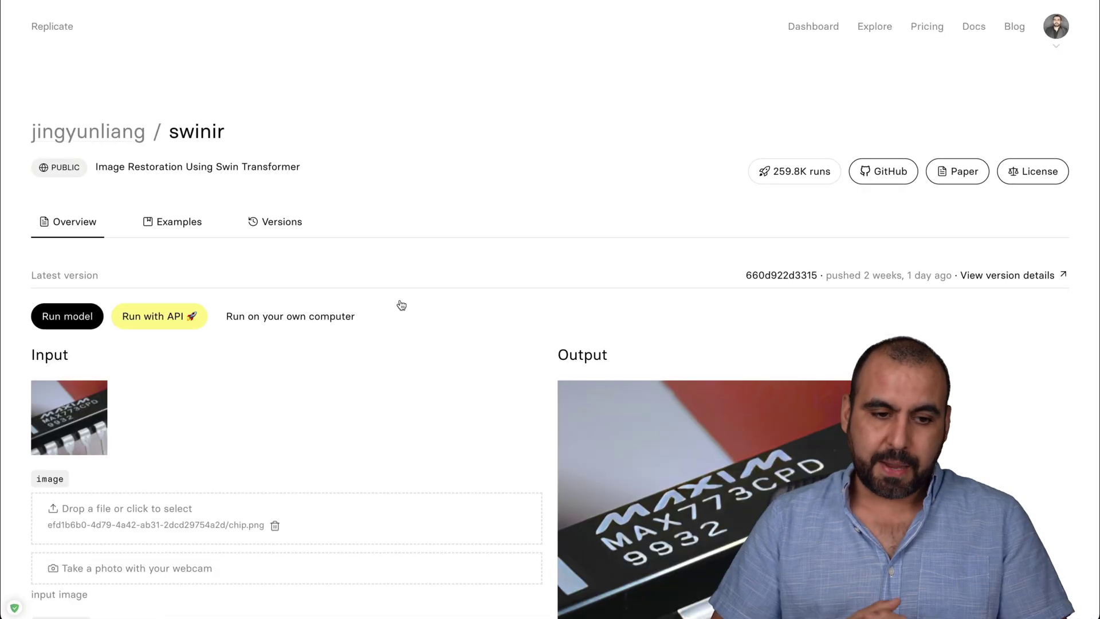
scroll(402, 305, "down", 2)
left_click(140, 211)
scroll(444, 382, "down", 5)
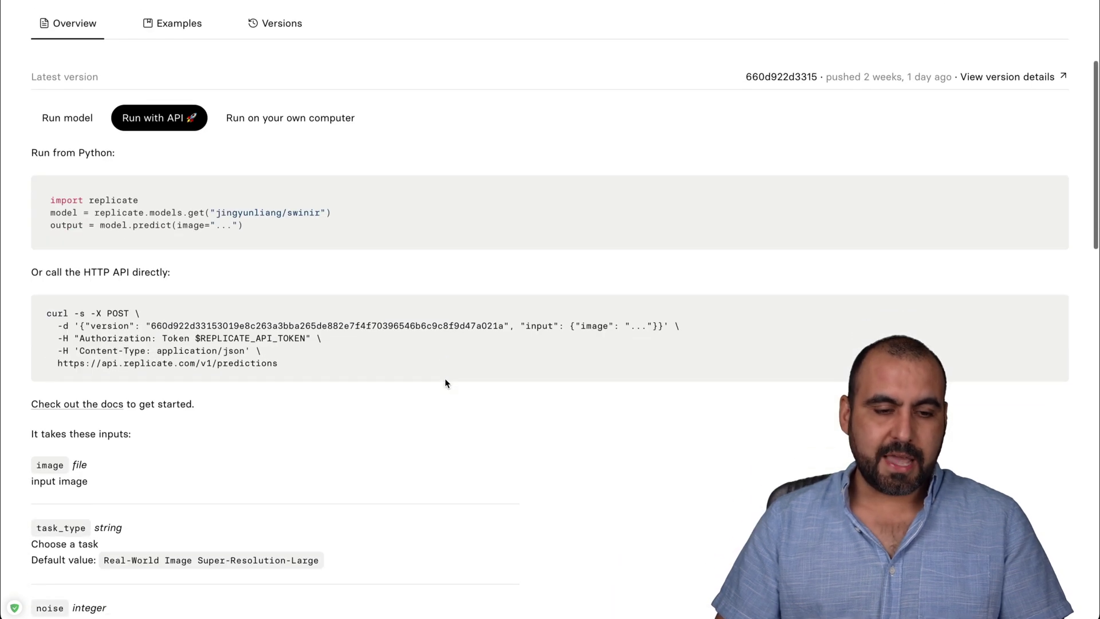
scroll(445, 383, "down", 5)
scroll(445, 382, "up", 10)
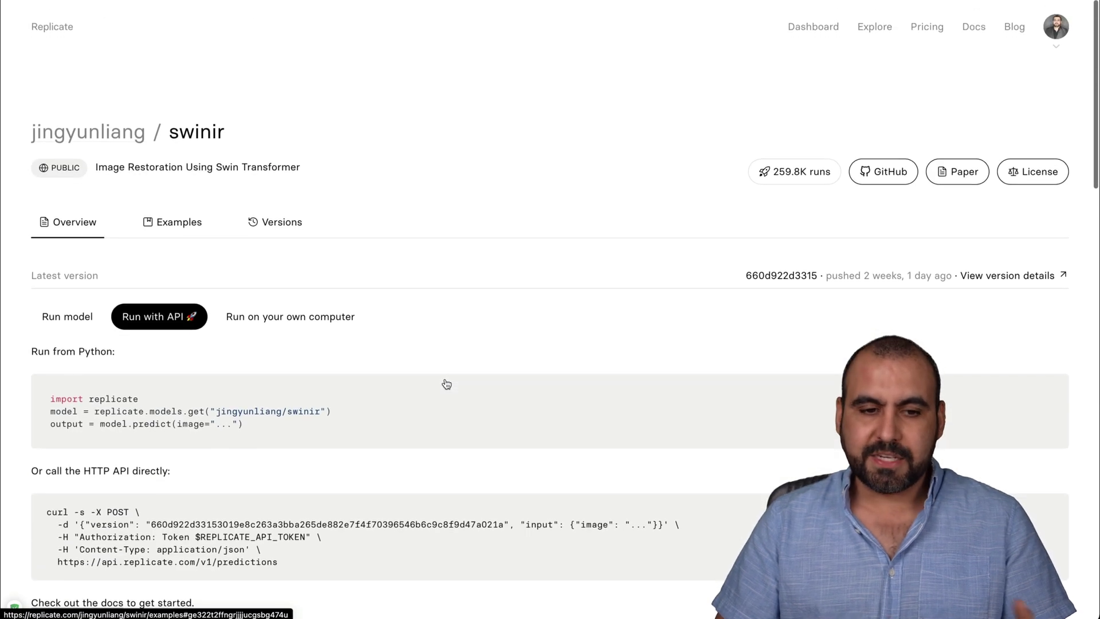